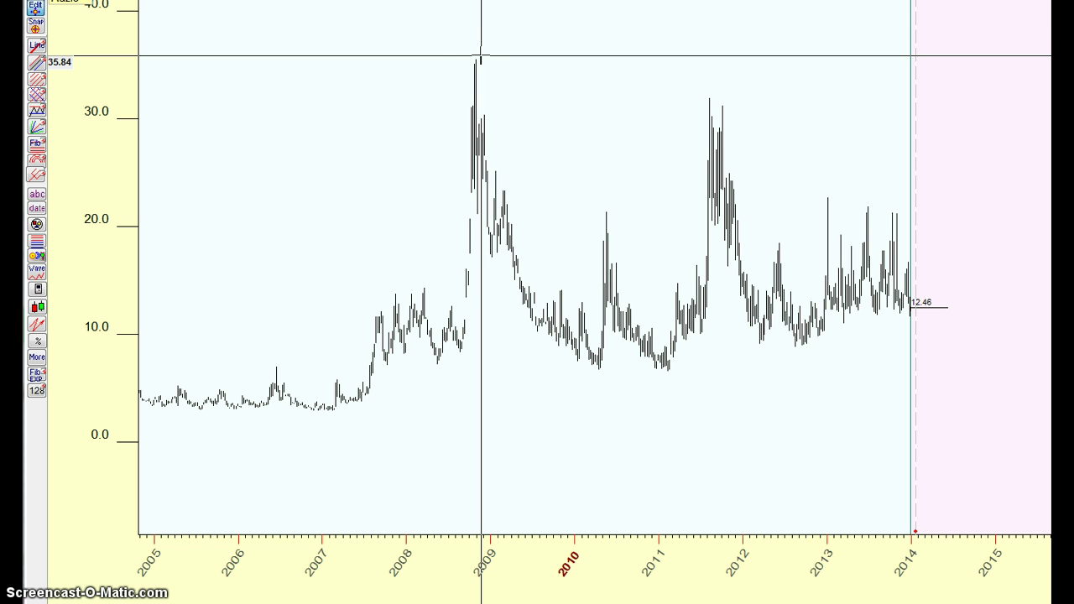
pyautogui.click(470, 58)
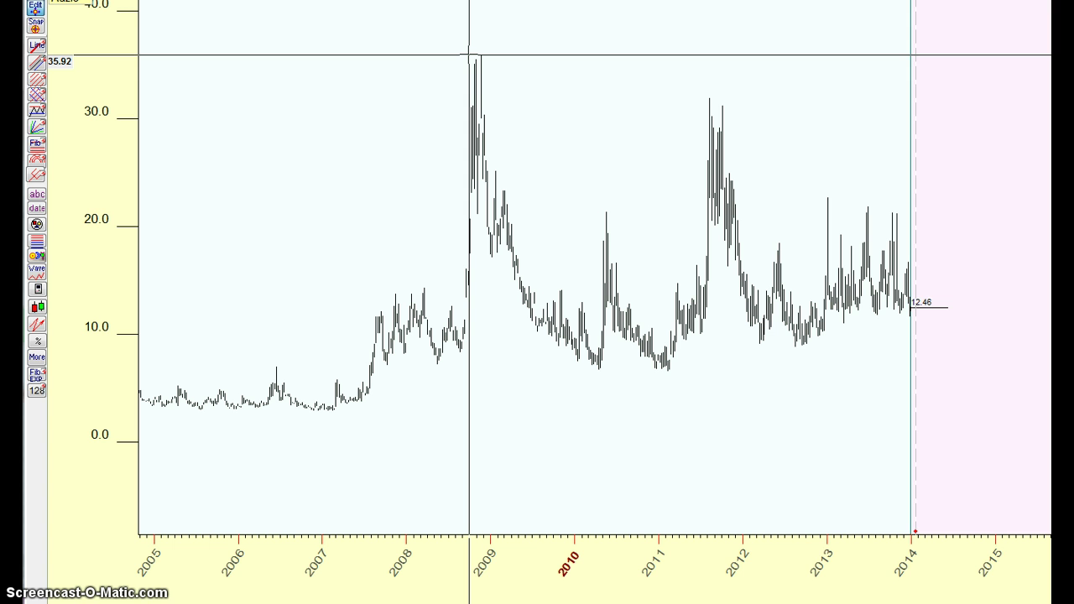
pyautogui.click(462, 58)
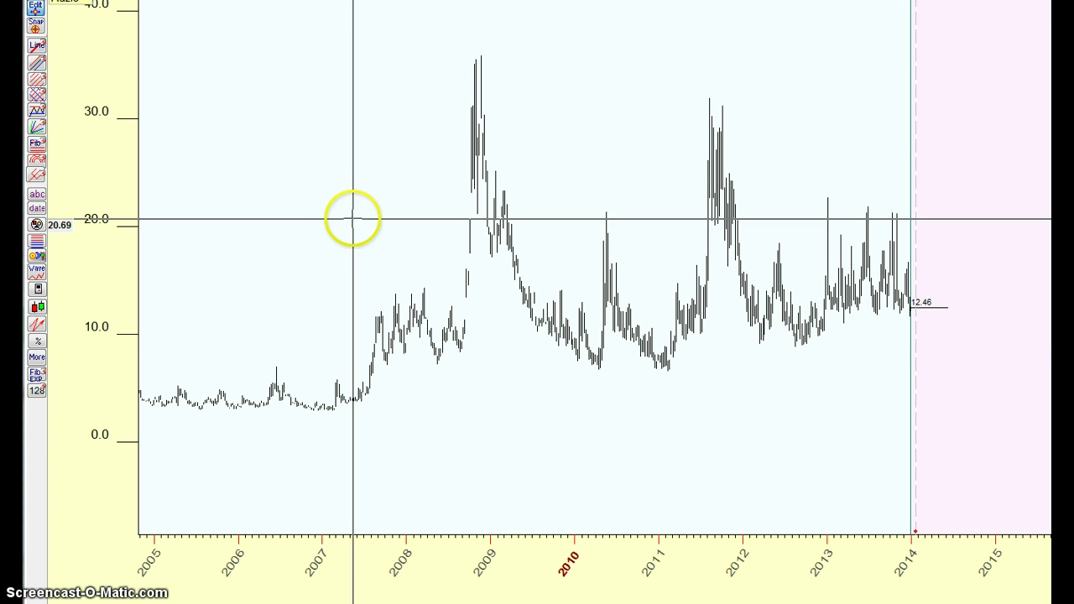
pyautogui.moveTo(325, 406); pyautogui.dragTo(483, 59)
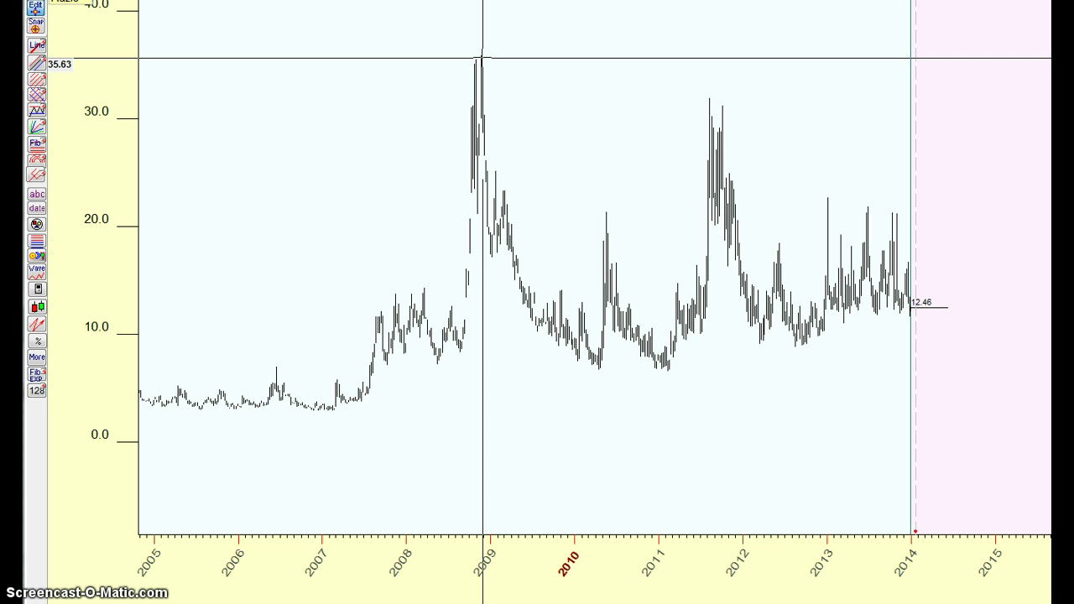
pyautogui.moveTo(486, 67); pyautogui.dragTo(138, 273)
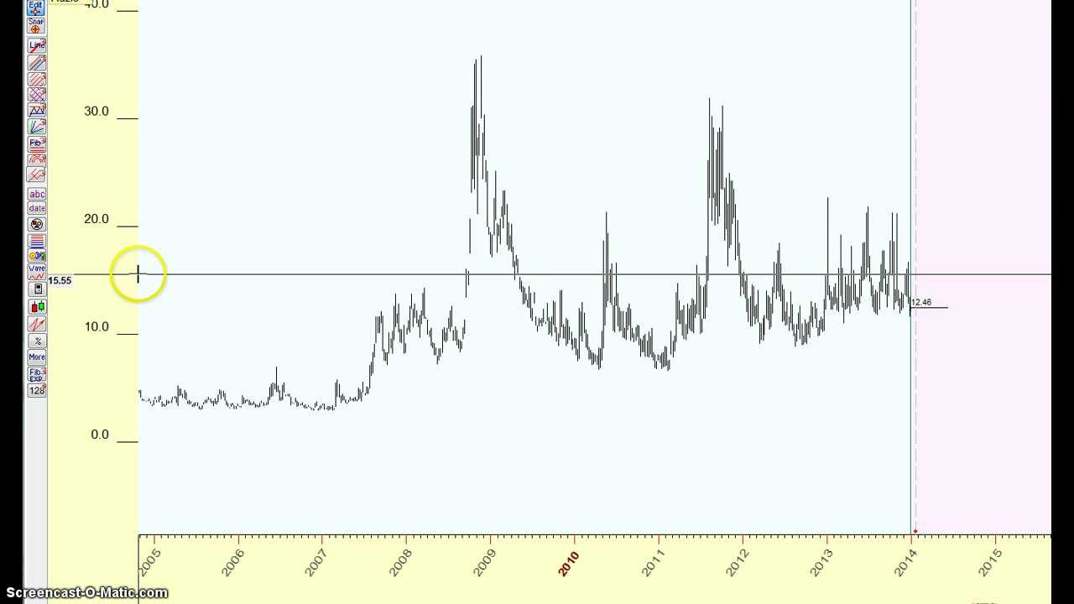
# Step: Draw a horizontal support/resistance line at about 19.92 on the price chart, keeping the default line style
pyautogui.click(37, 111)
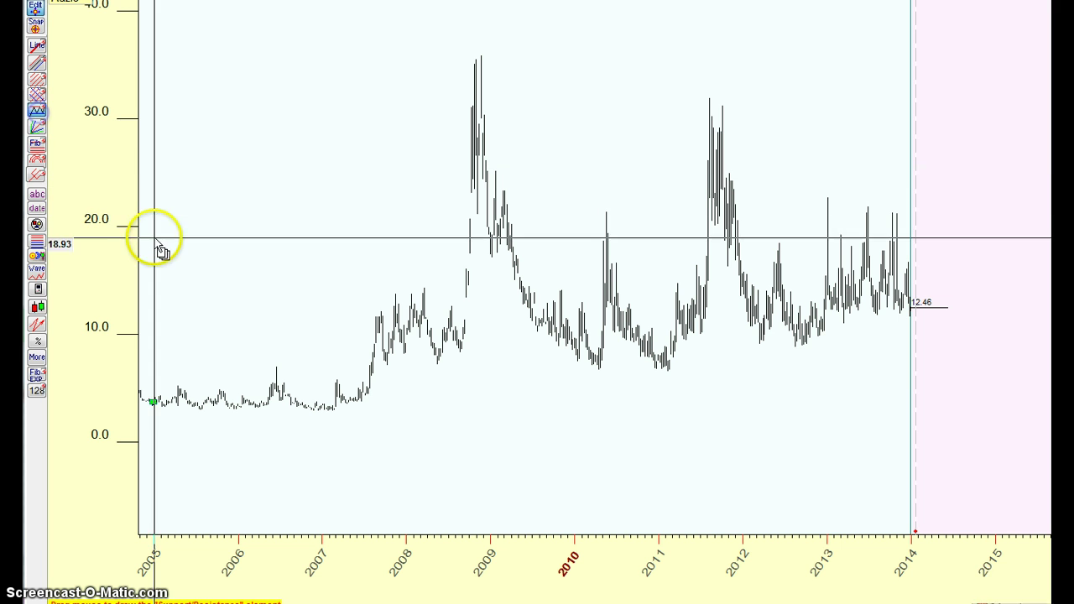
pyautogui.click(148, 227)
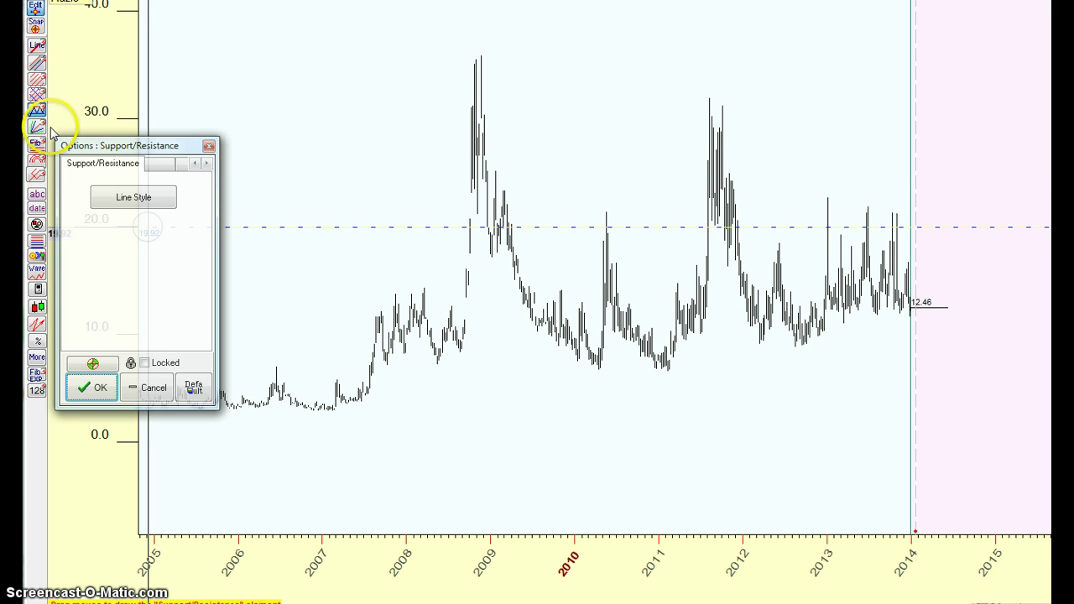
pyautogui.click(94, 387)
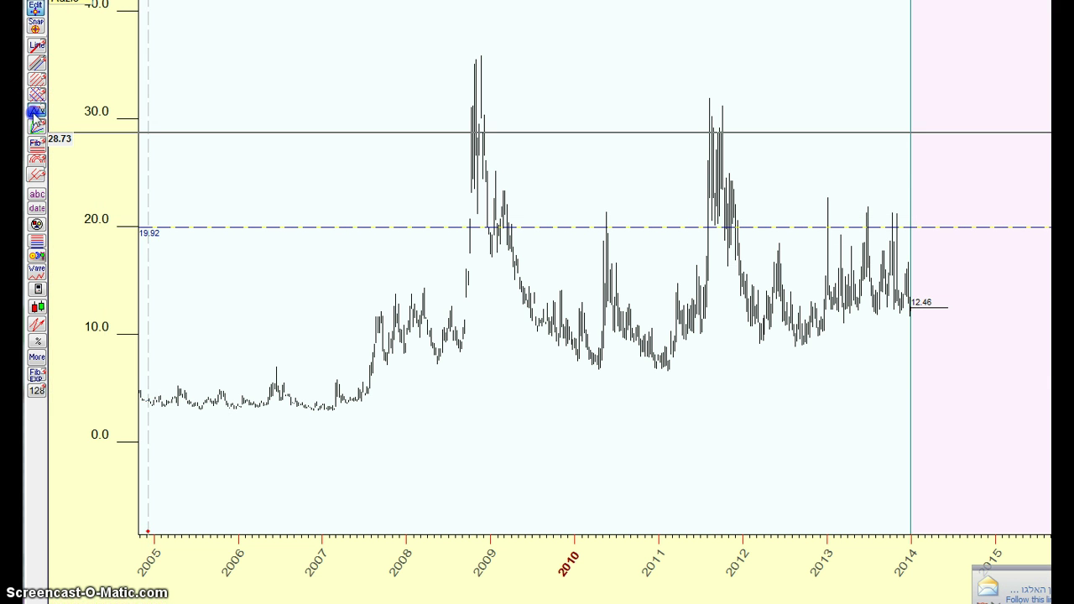
# Step: Draw a second support/resistance line at about 17.95, styled blue with thickness 2
pyautogui.click(33, 112)
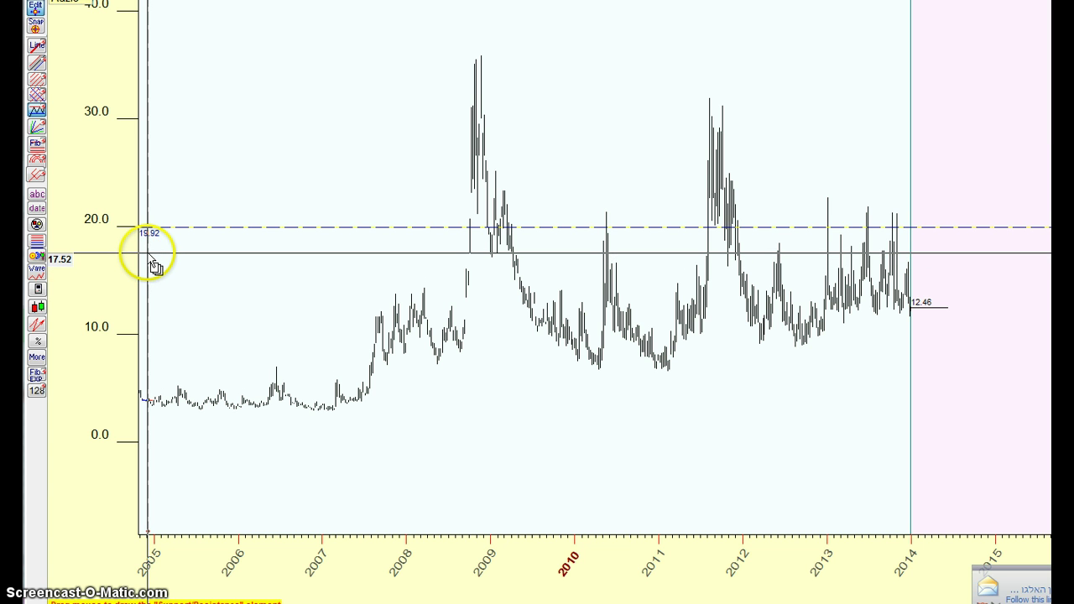
pyautogui.moveTo(150, 256); pyautogui.dragTo(149, 251)
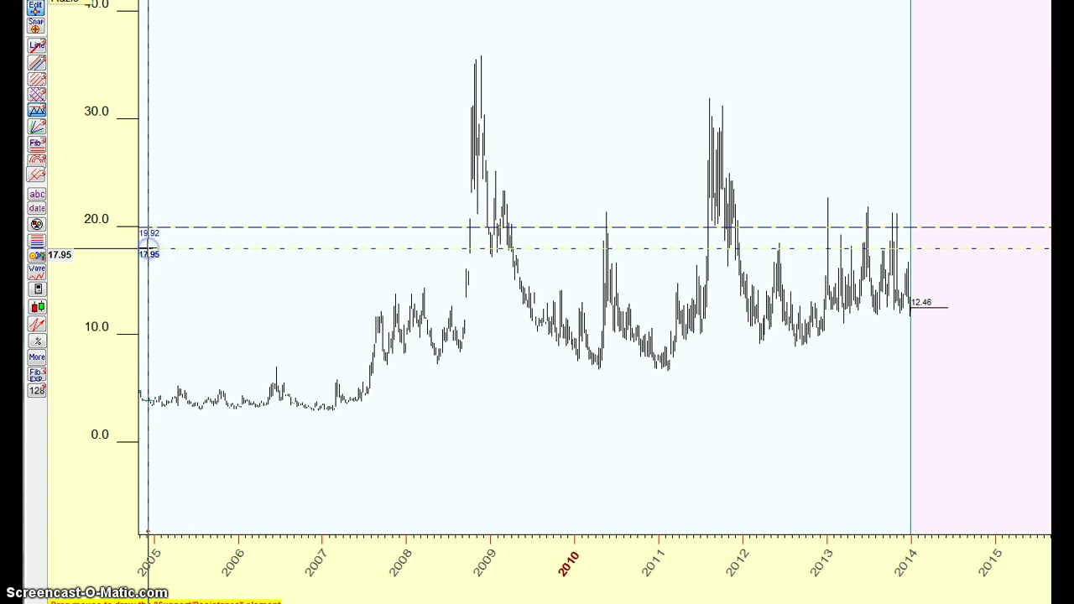
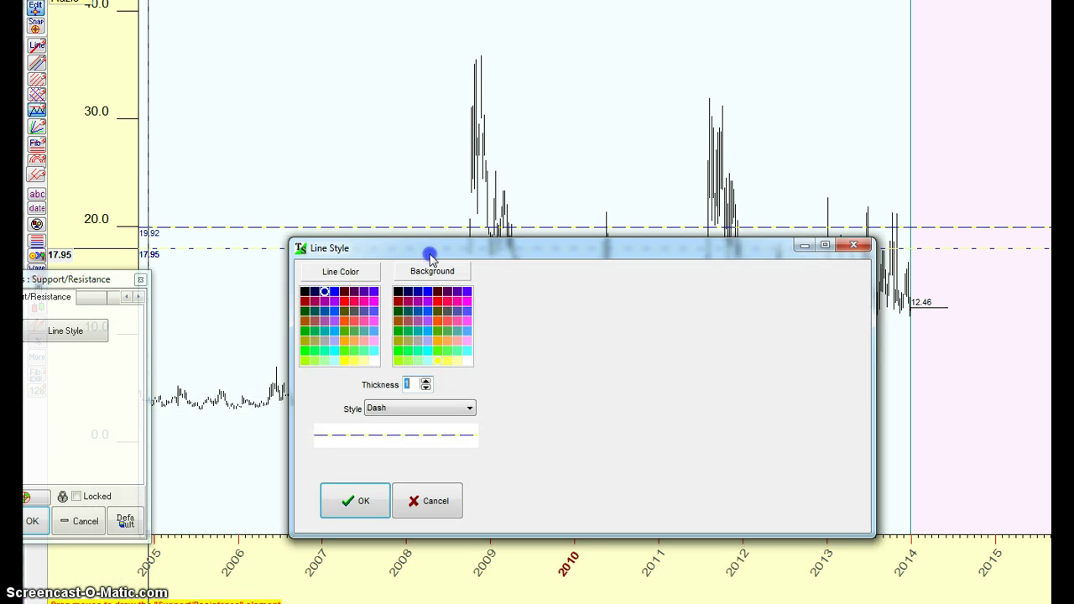
pyautogui.click(443, 365)
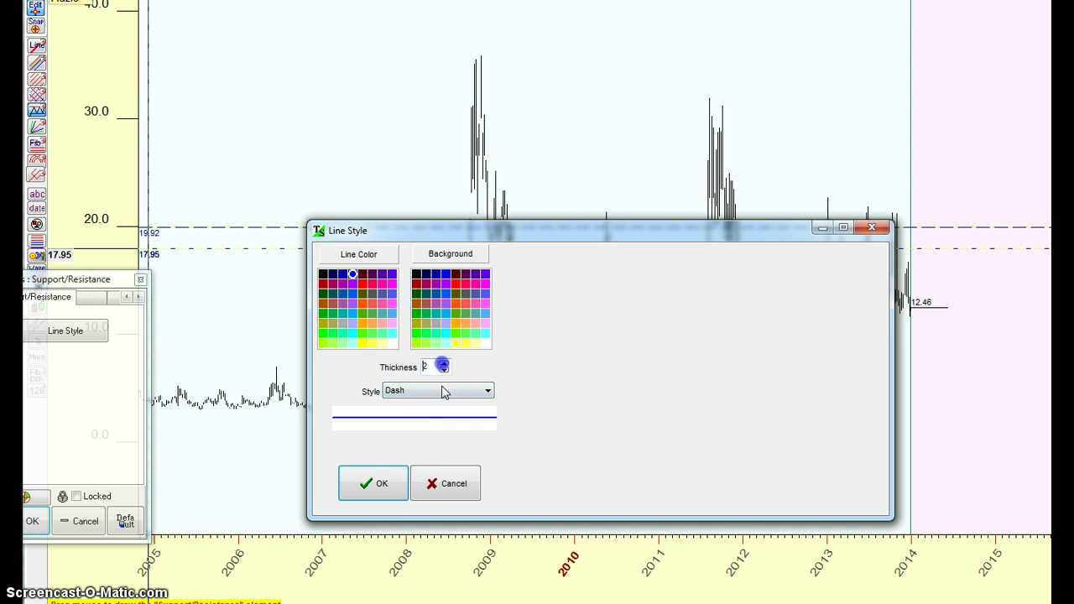
pyautogui.click(372, 482)
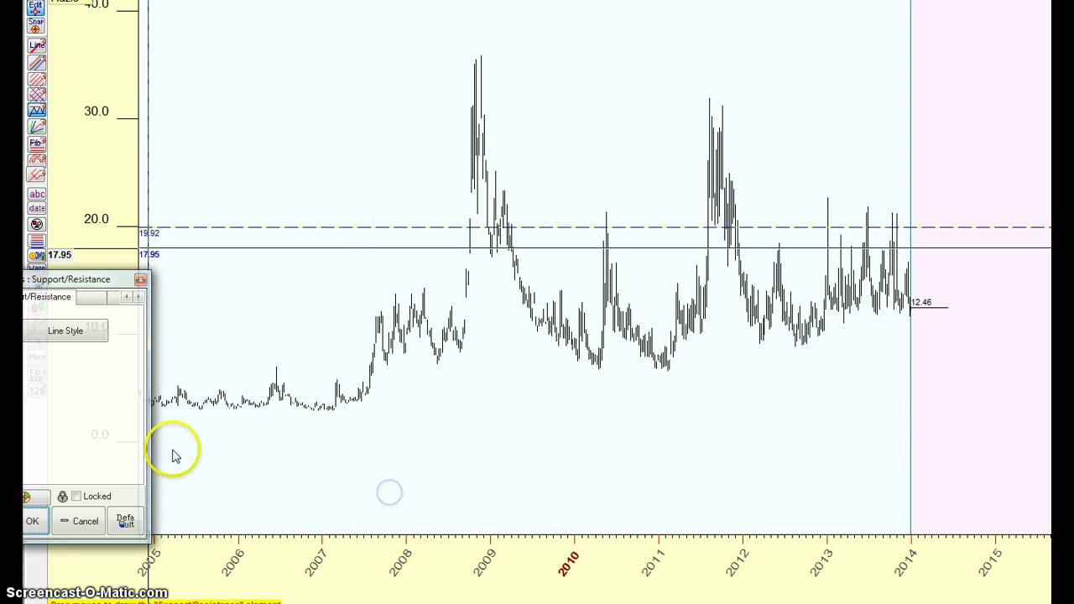
pyautogui.click(32, 521)
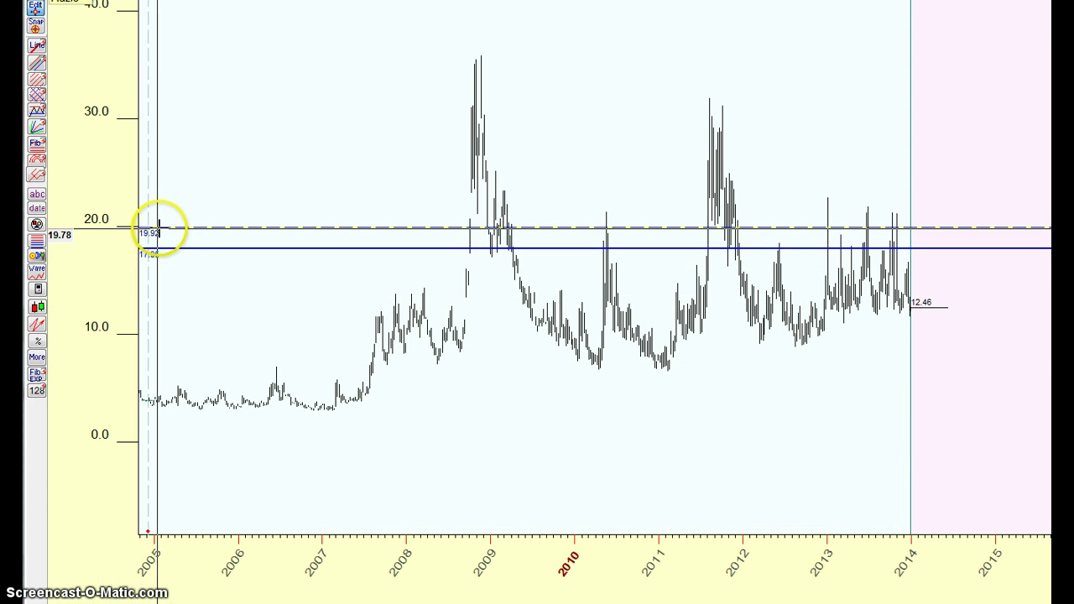
# Step: Restyle the dashed support/resistance line at 19.92 as a red line with thickness 2
pyautogui.click(35, 5)
pyautogui.click(76, 94)
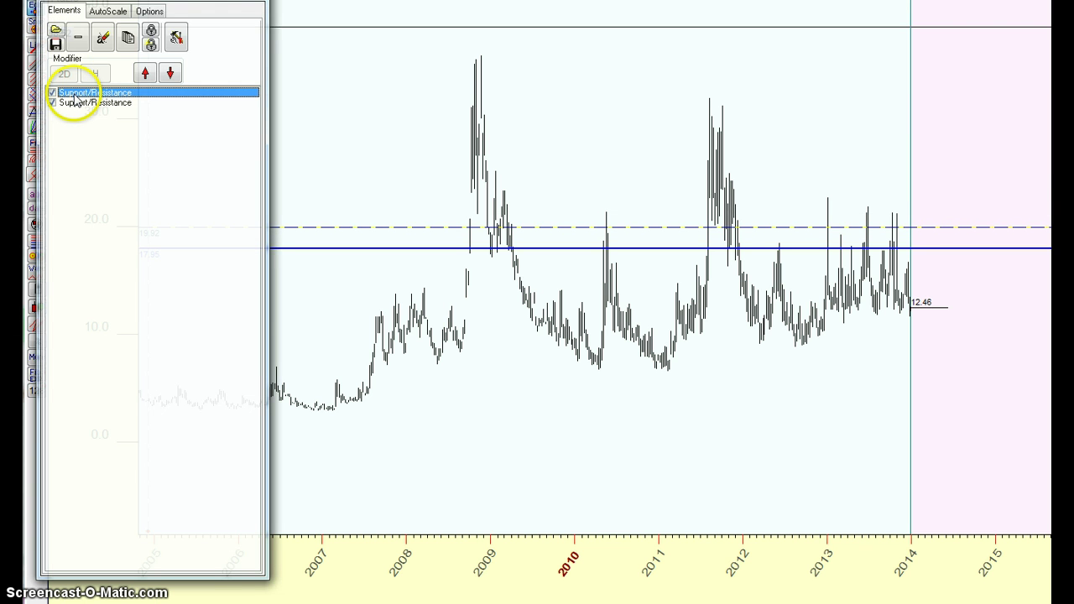
pyautogui.doubleClick(76, 97)
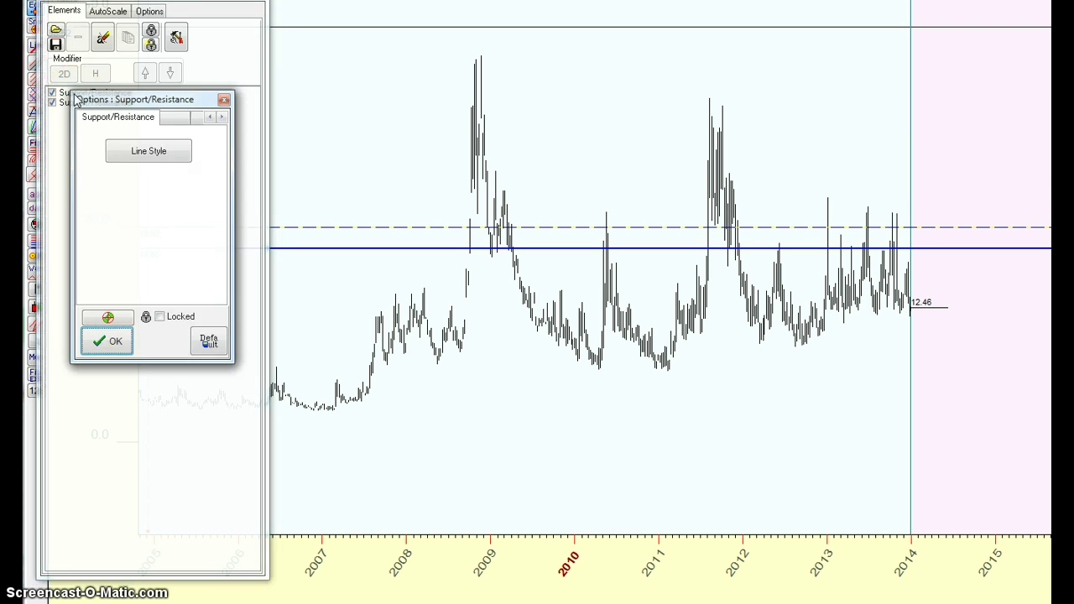
pyautogui.click(138, 152)
pyautogui.moveTo(264, 168); pyautogui.dragTo(435, 161)
pyautogui.click(361, 213)
pyautogui.click(442, 290)
pyautogui.click(442, 290)
pyautogui.click(443, 290)
pyautogui.click(442, 290)
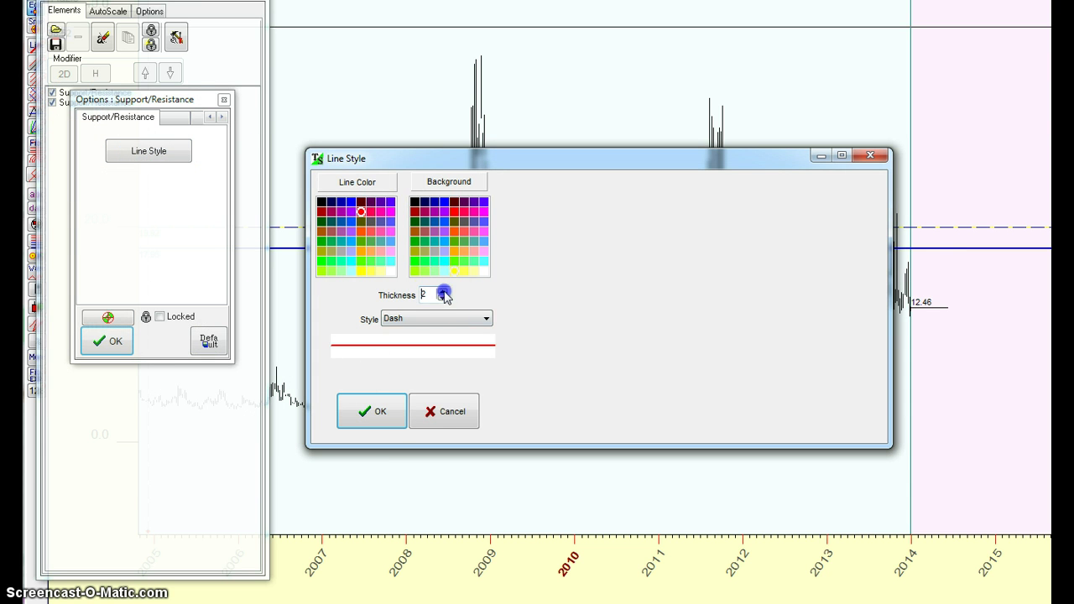
pyautogui.click(391, 409)
pyautogui.click(105, 343)
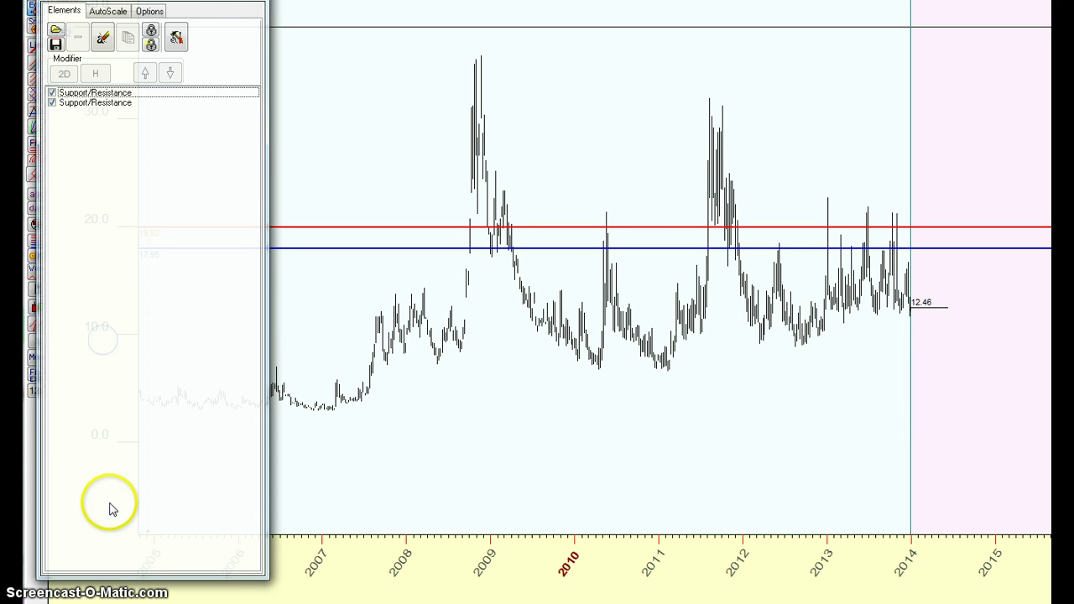
pyautogui.click(255, 2)
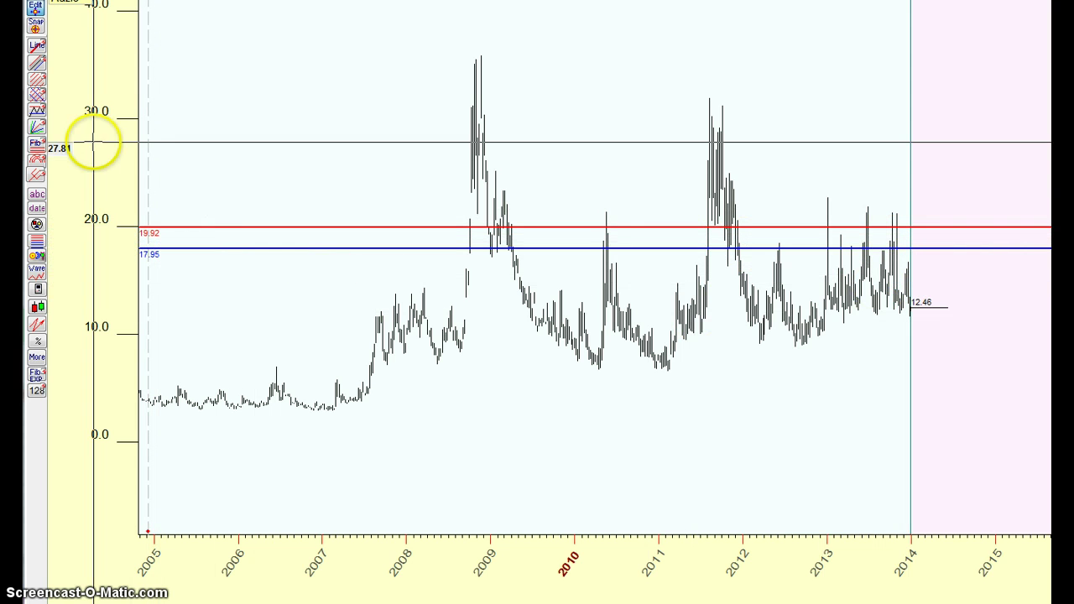
# Step: Draw a support/resistance line at about 2.86 beneath the 2005–2007 lows, keeping the default line style
pyautogui.click(37, 110)
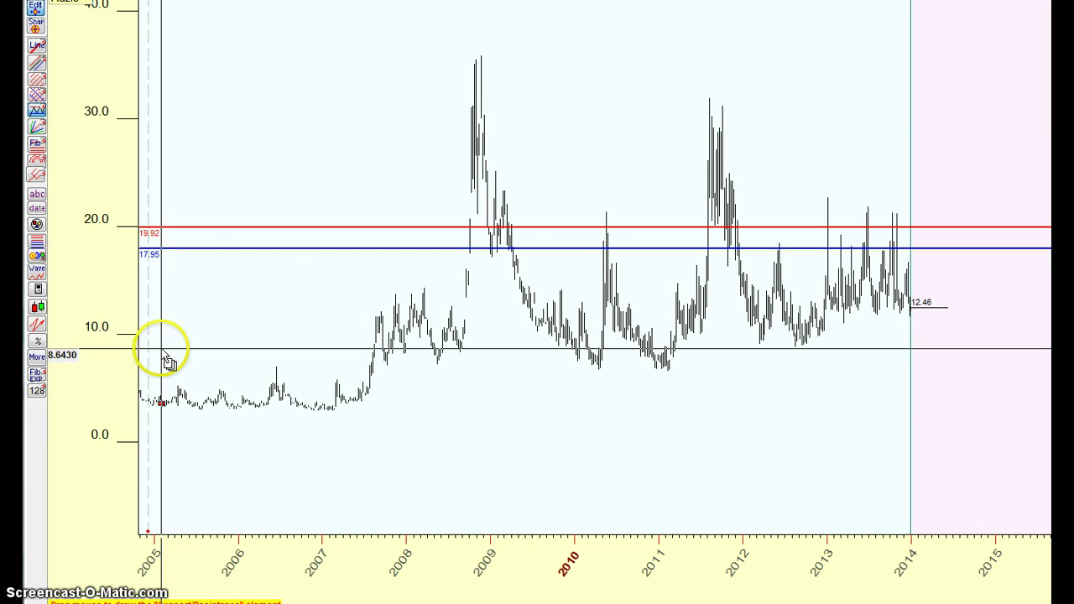
pyautogui.click(199, 410)
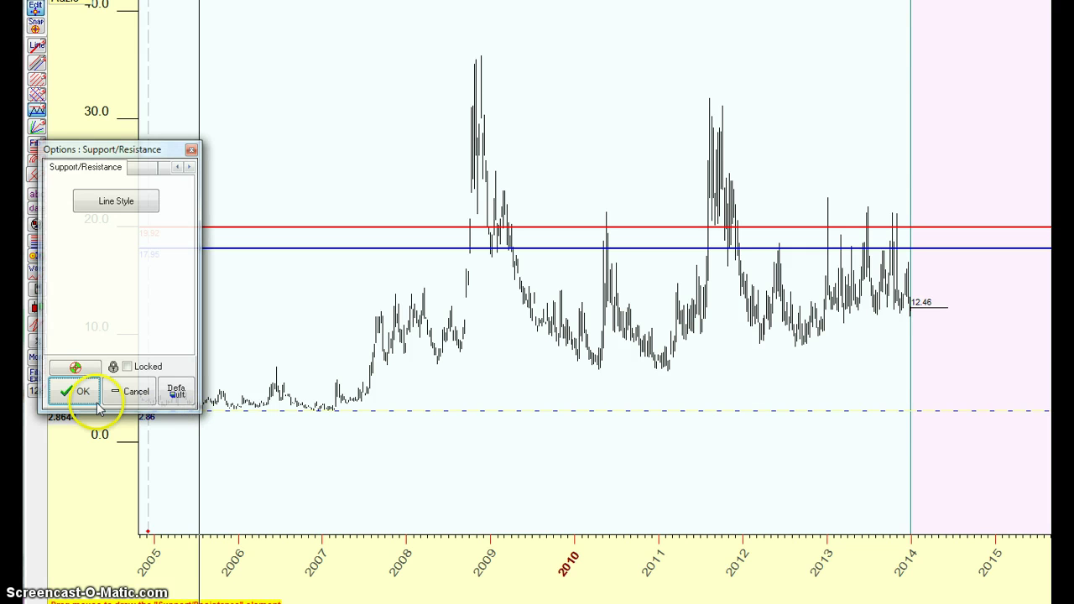
pyautogui.click(65, 390)
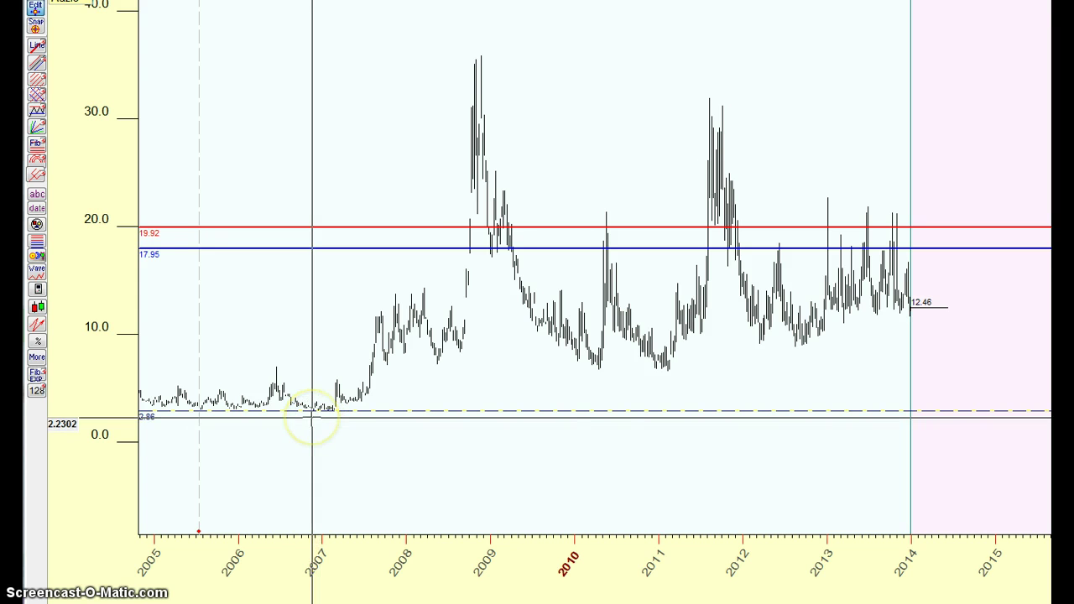
pyautogui.click(369, 417)
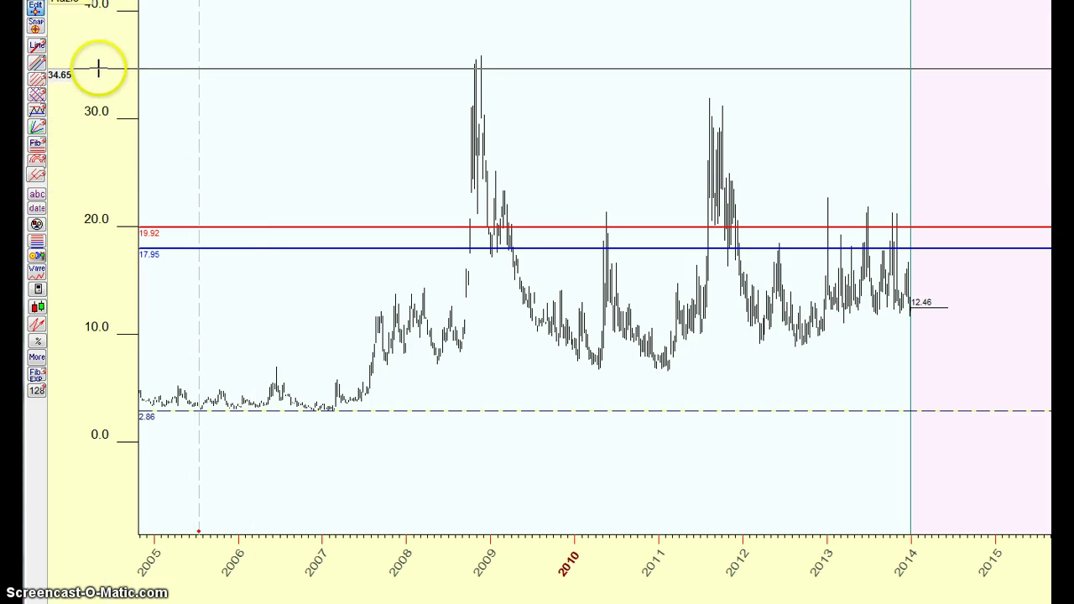
# Step: Draw a support/resistance line at about 35.84 across the late-2008 peak, styled blue with thickness 2
pyautogui.click(34, 109)
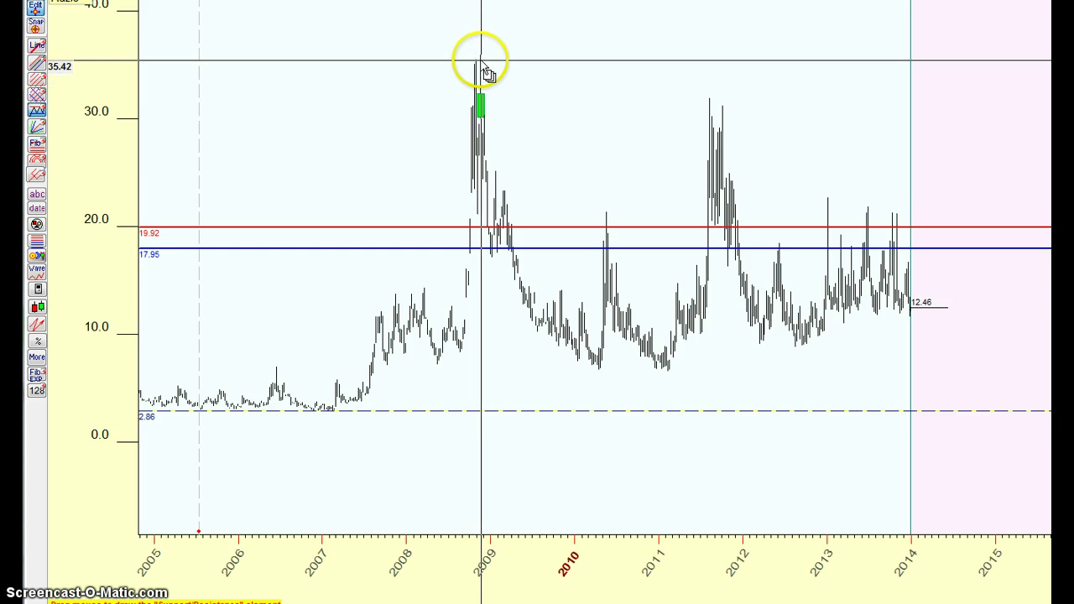
pyautogui.moveTo(481, 56); pyautogui.dragTo(482, 54)
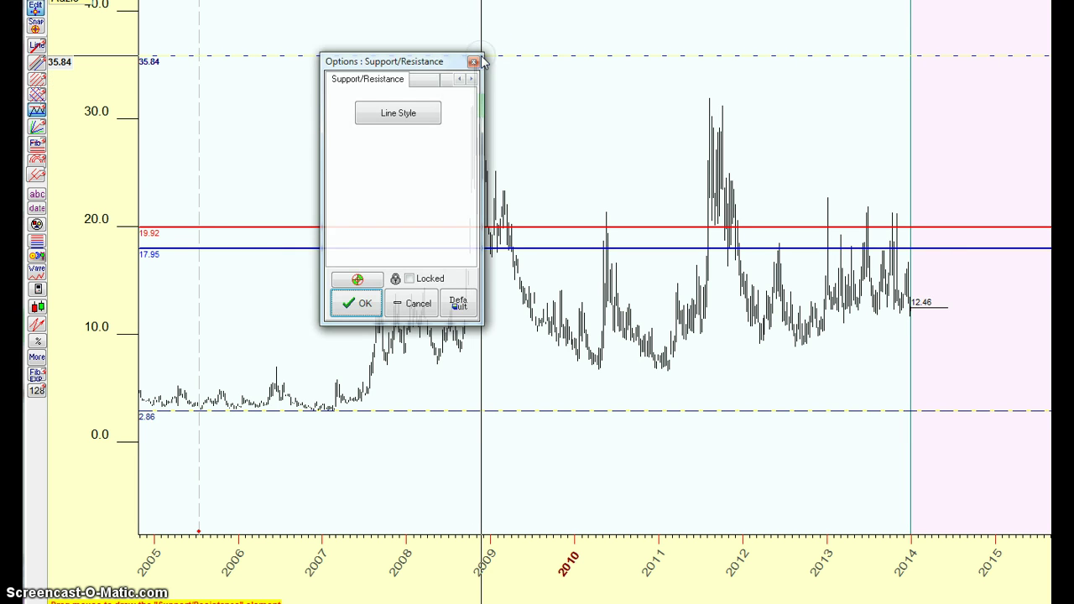
pyautogui.click(409, 118)
pyautogui.moveTo(519, 130); pyautogui.dragTo(631, 124)
pyautogui.click(565, 162)
pyautogui.click(657, 252)
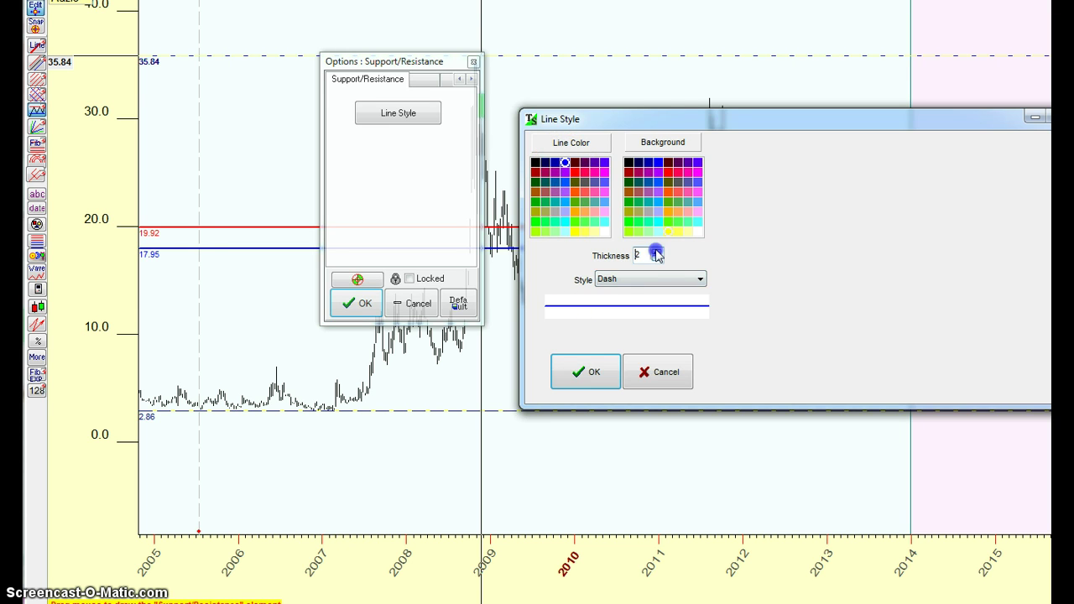
pyautogui.click(586, 372)
pyautogui.click(356, 303)
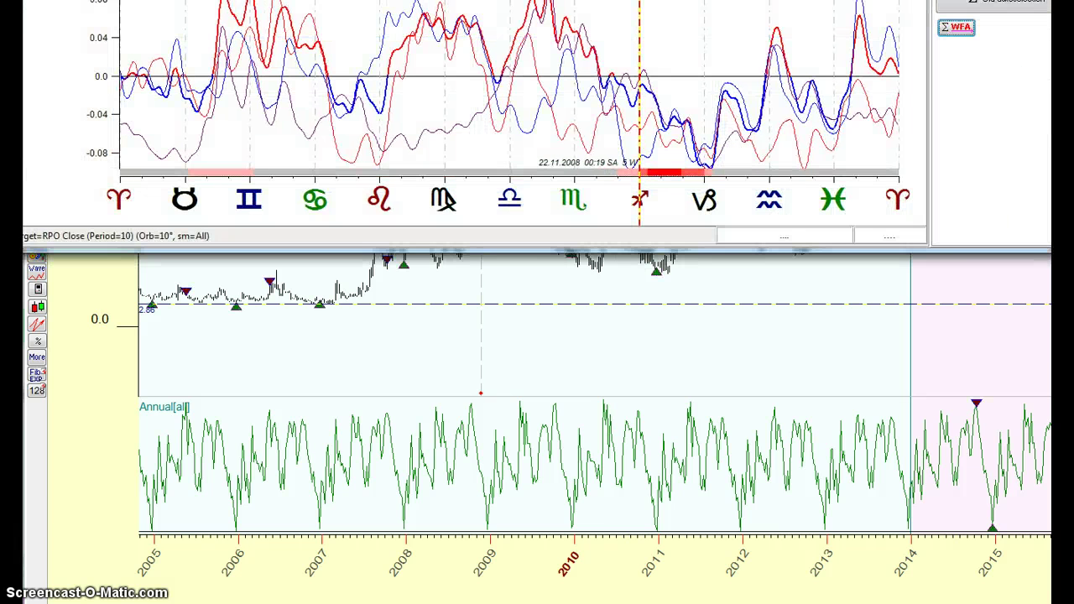
# Step: Run the Walk Forward Analysis on the permanent astro cycles and position its results window clear of the cycle plot
pyautogui.click(963, 30)
pyautogui.click(455, 17)
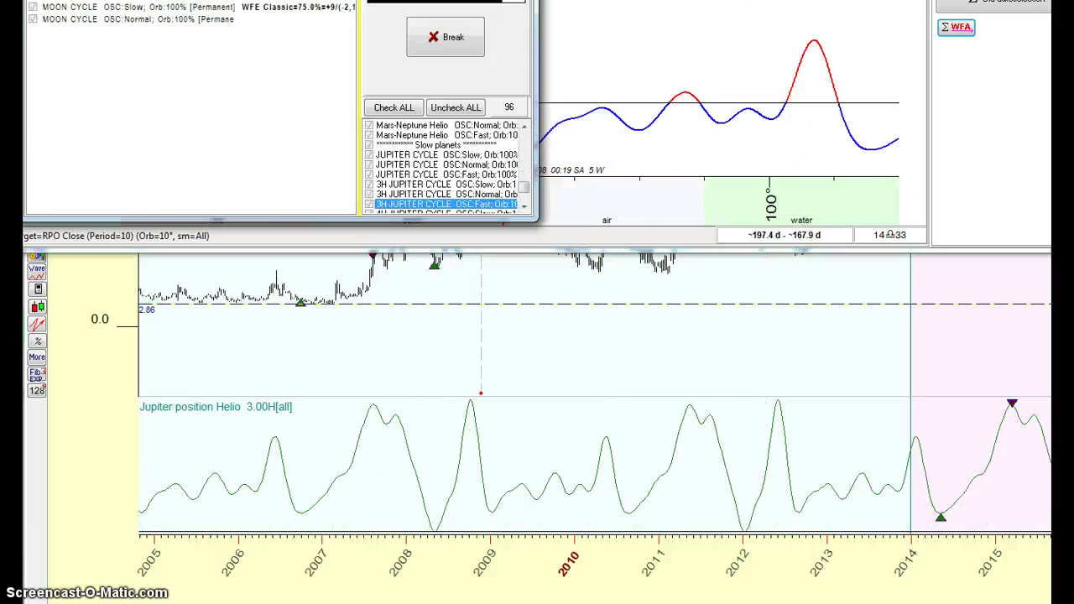
pyautogui.moveTo(404, 0); pyautogui.dragTo(405, 307)
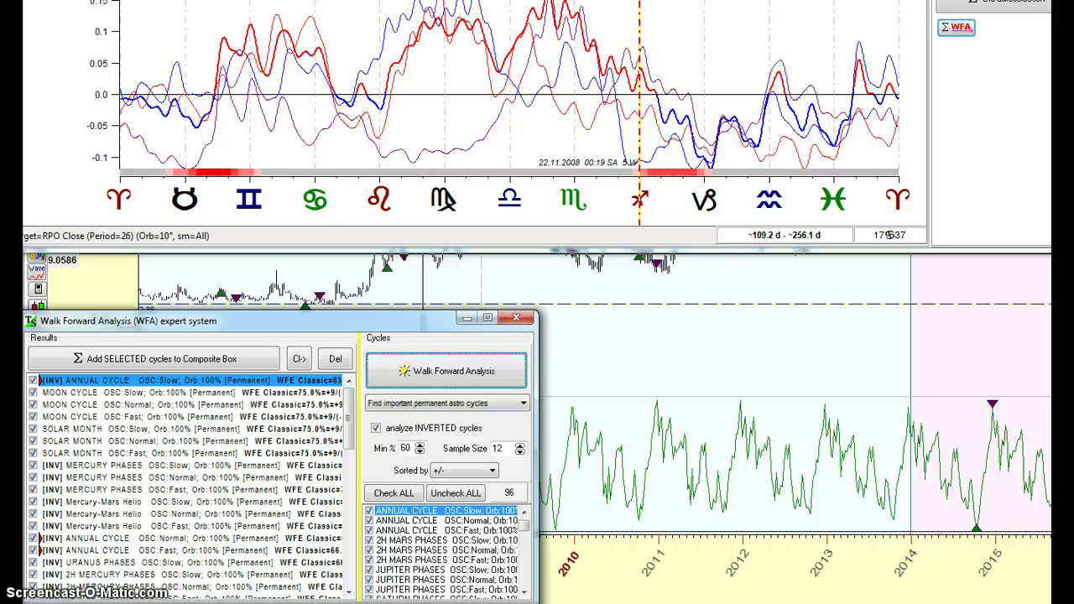
pyautogui.moveTo(410, 326); pyautogui.dragTo(458, 65)
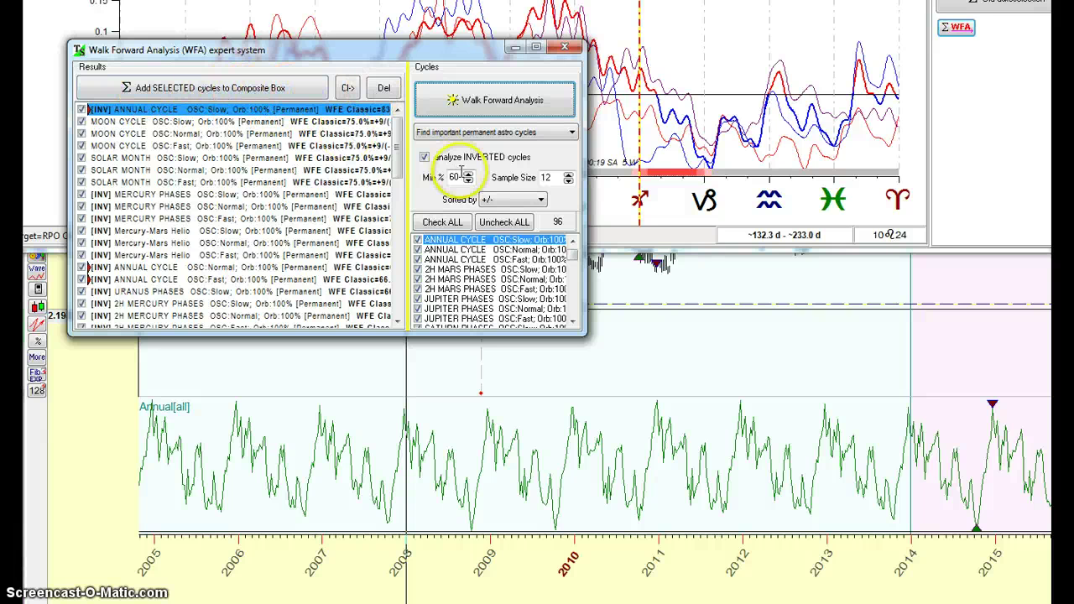
# Step: Raise the minimum percentage for the analysis results to 70 and add the selected cycles to the Composite Box
pyautogui.click(469, 175)
pyautogui.click(468, 175)
pyautogui.click(468, 175)
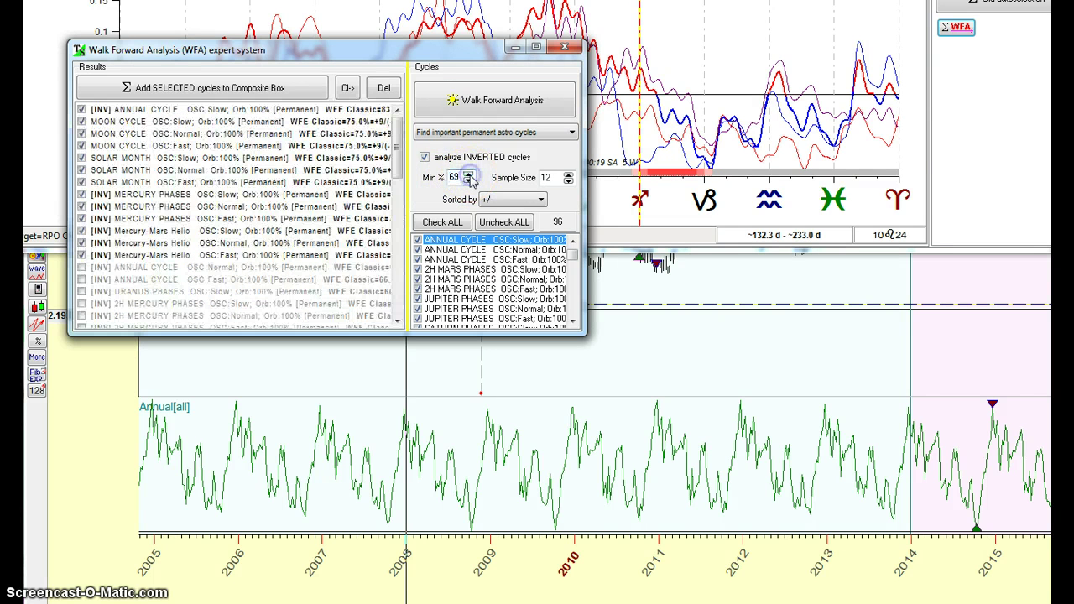
pyautogui.click(468, 181)
pyautogui.click(175, 99)
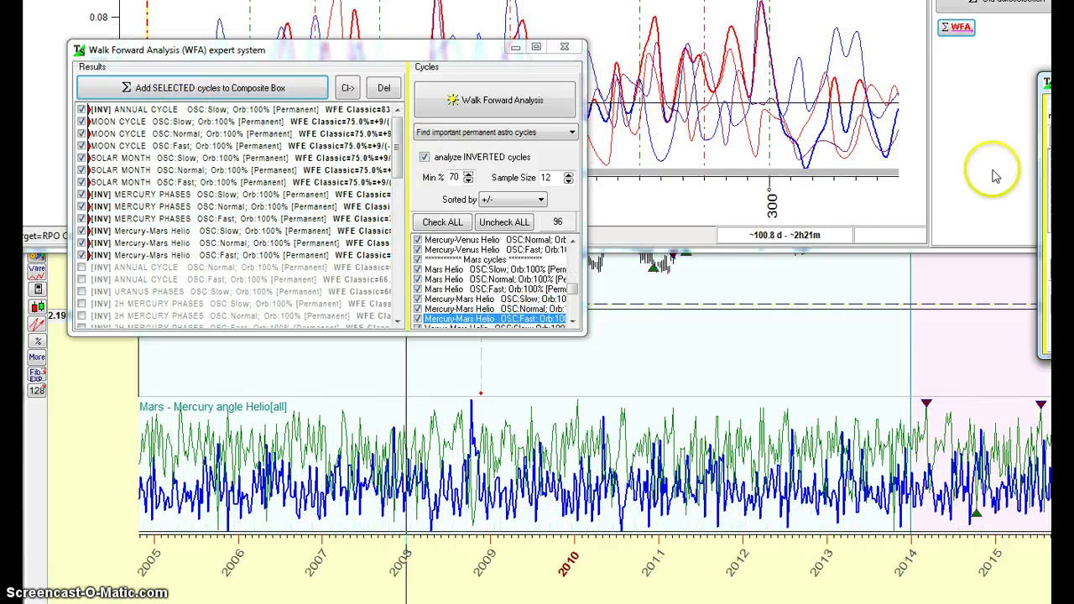
# Step: Optimize the composite of the selected cycles and clear the analysis windows away from the main price chart
pyautogui.moveTo(1039, 183); pyautogui.dragTo(882, 183)
pyautogui.click(945, 334)
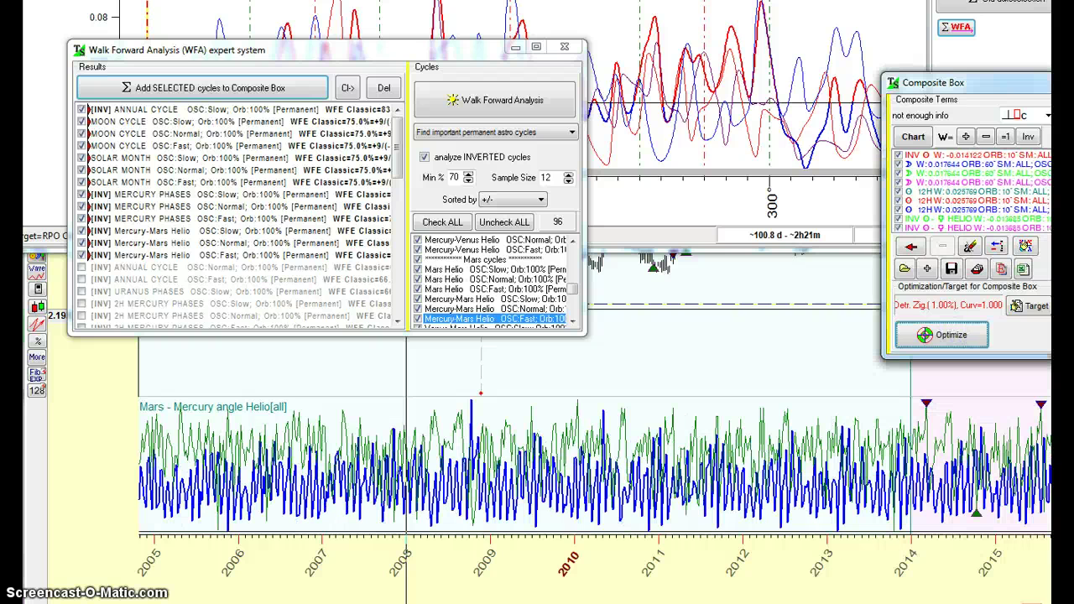
pyautogui.click(515, 46)
pyautogui.hotkey('alt', 'F4')
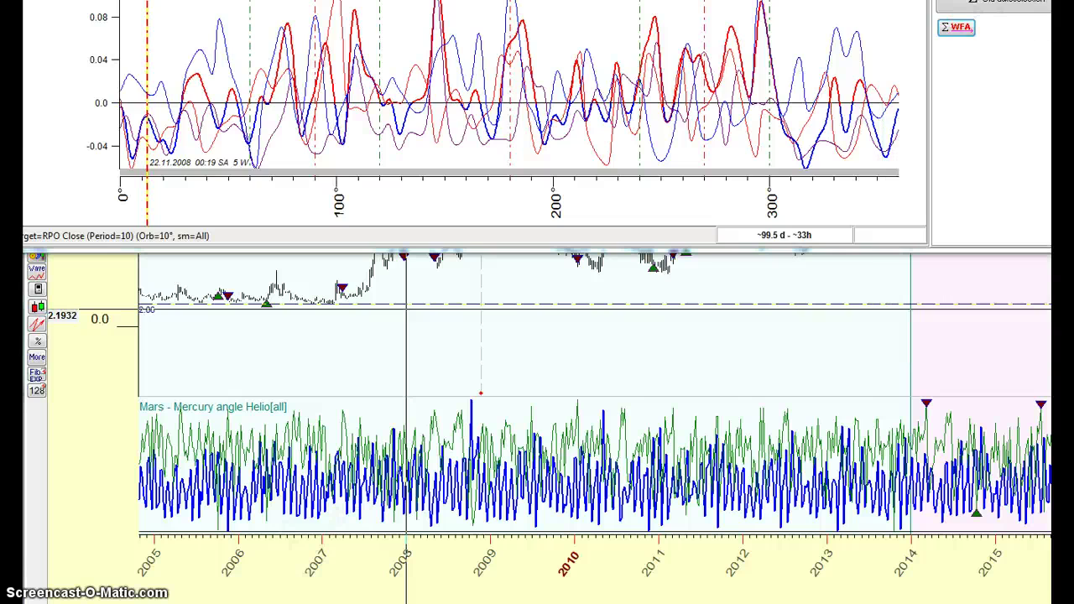
pyautogui.press('super+Down')
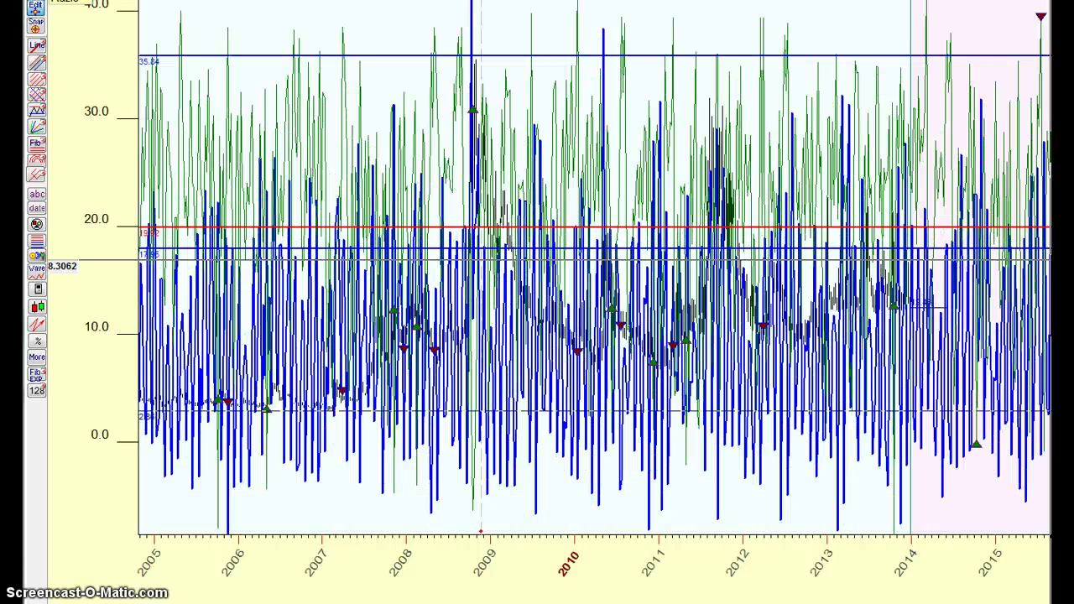
# Step: Examine how the composite cycle curve follows the price swings through 2012 and 2013
pyautogui.click(691, 110)
pyautogui.click(724, 109)
pyautogui.click(666, 107)
pyautogui.click(651, 107)
pyautogui.moveTo(889, 191); pyautogui.dragTo(918, 180)
pyautogui.click(653, 149)
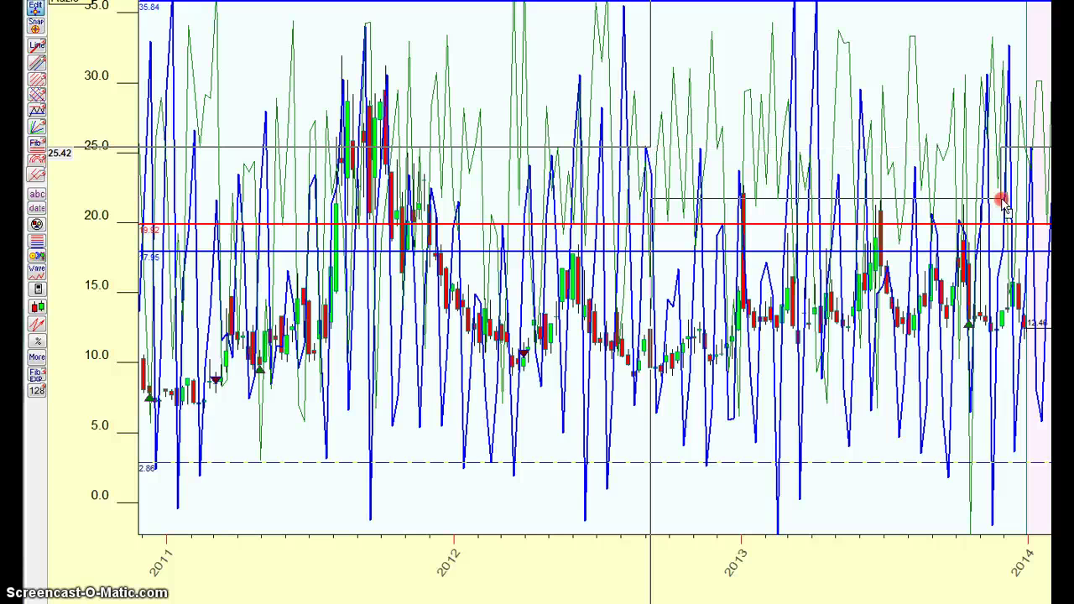
pyautogui.moveTo(1003, 203); pyautogui.dragTo(1004, 203)
pyautogui.click(647, 144)
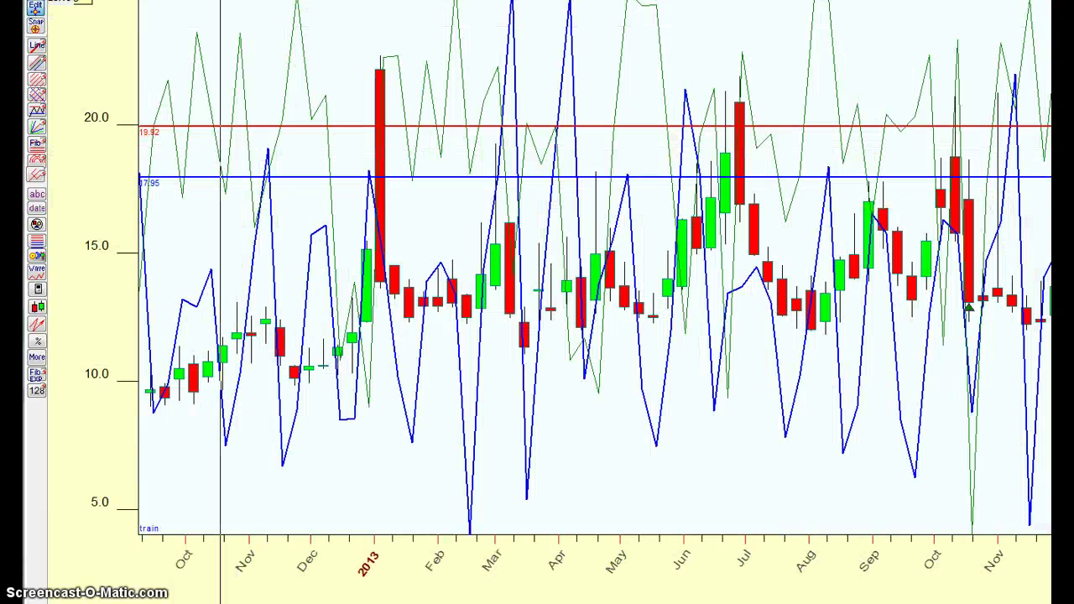
pyautogui.press('Right')
pyautogui.press('Right')
pyautogui.press('Right')
pyautogui.press('Right')
pyautogui.press('Right')
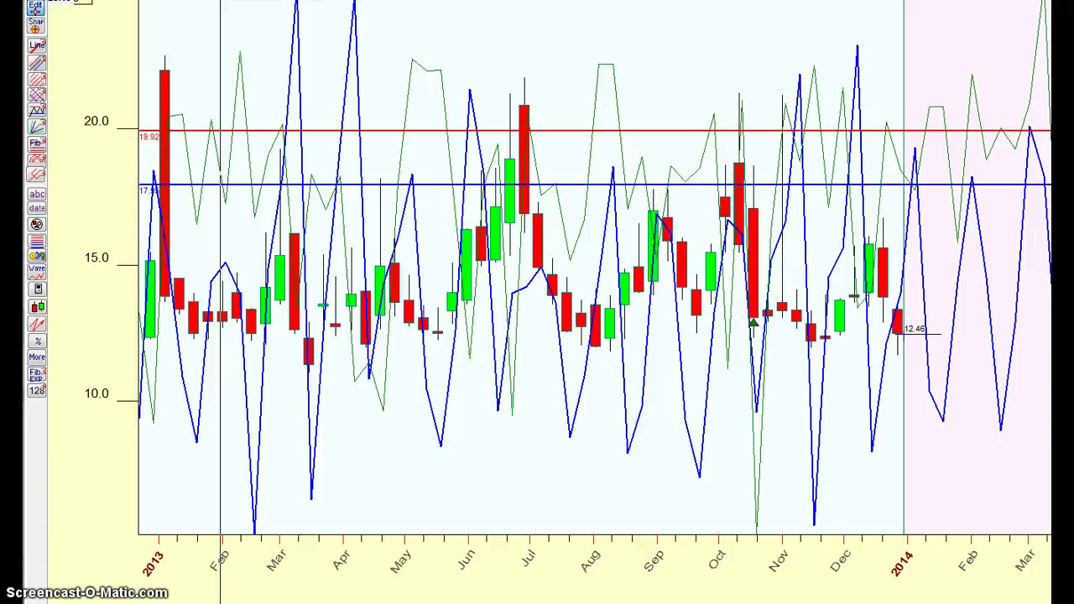
pyautogui.press('Down')
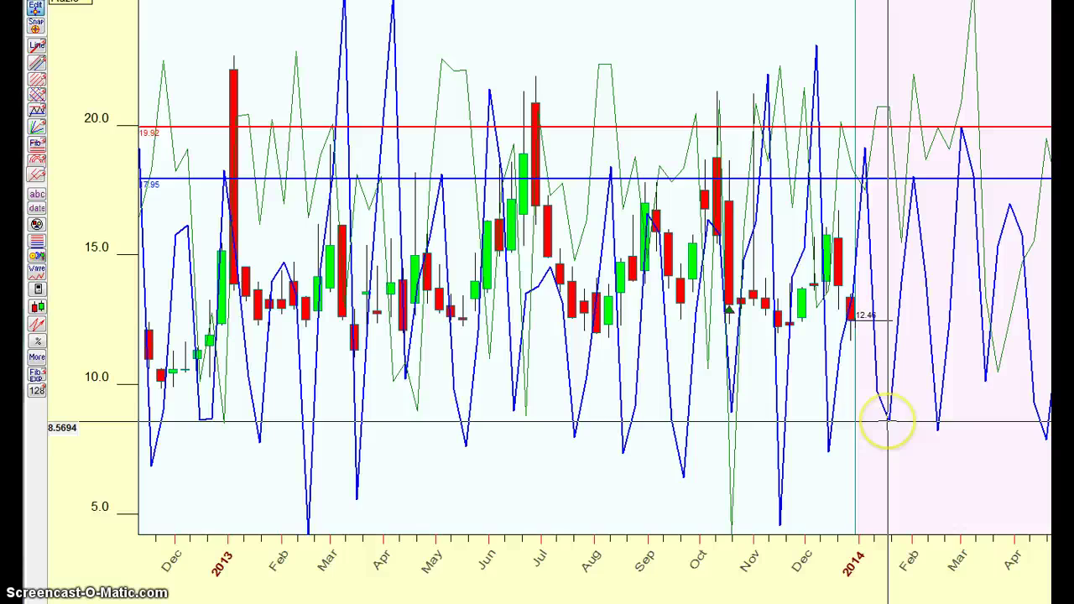
# Step: Examine the composite's projected turning points beyond the last price bar into 2014
pyautogui.press('+')
pyautogui.press('+')
pyautogui.press('+')
pyautogui.press('Right')
pyautogui.press('Right')
pyautogui.press('Right')
pyautogui.press('Right')
pyautogui.press('Right')
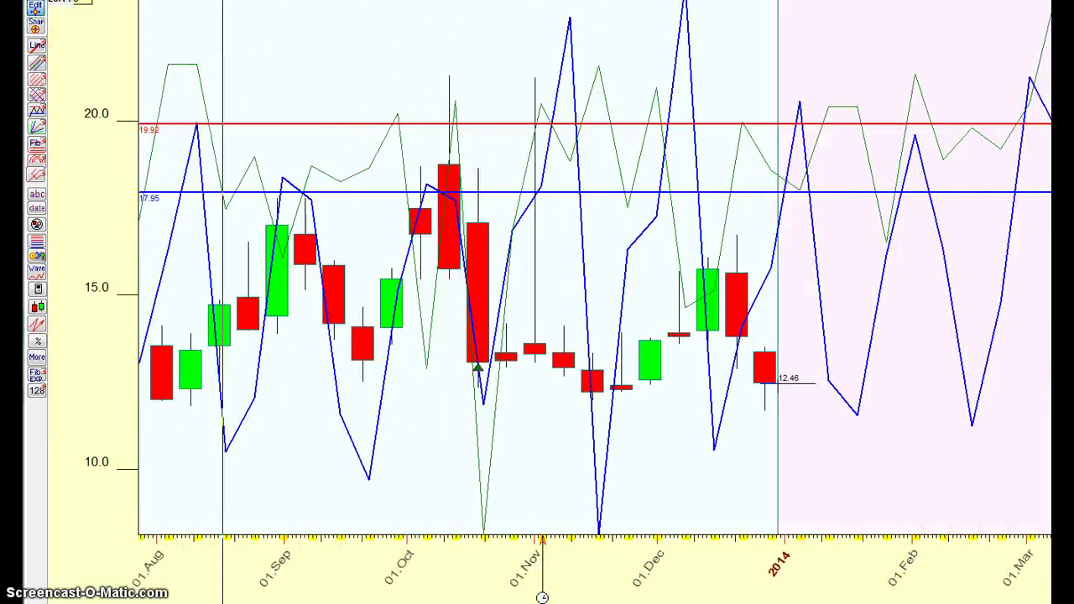
pyautogui.moveTo(542, 597); pyautogui.dragTo(514, 598)
pyautogui.press('Right')
pyautogui.press('Right')
pyautogui.press('Right')
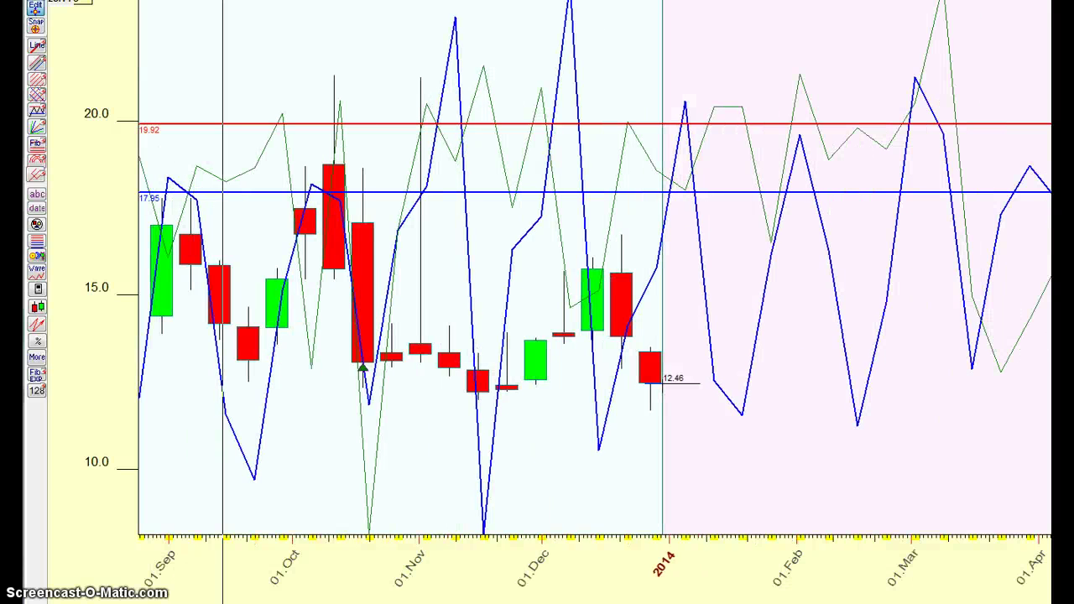
pyautogui.scroll(-8, 595, 267)
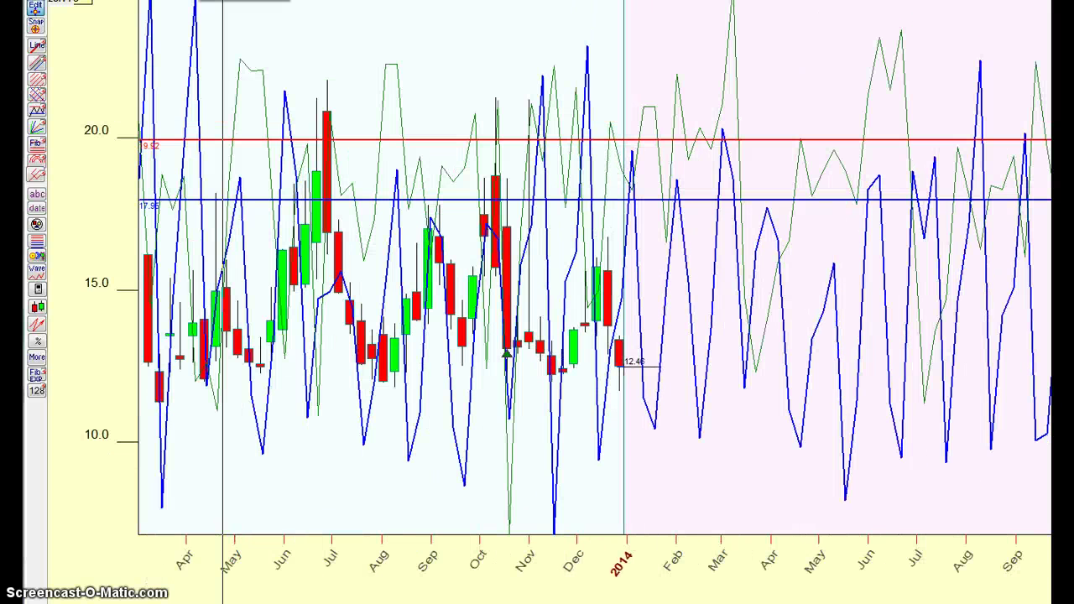
pyautogui.scroll(-2, 594, 268)
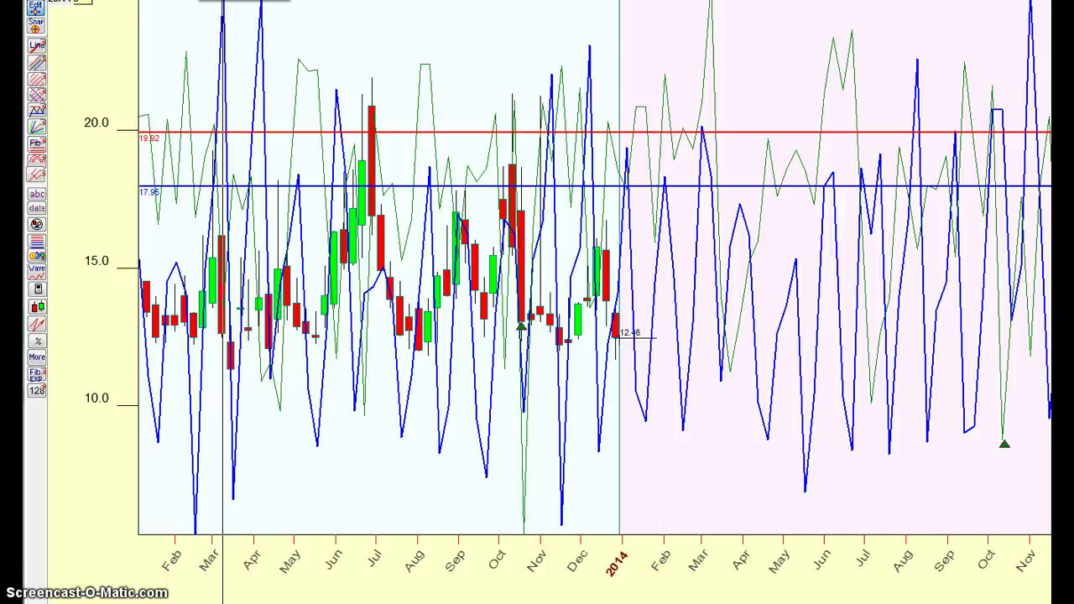
# Step: Remove the composite cycle curves from the price chart
pyautogui.click(1027, 72)
pyautogui.press('Delete')
pyautogui.click(289, 48)
pyautogui.scroll(-2, 197, 131)
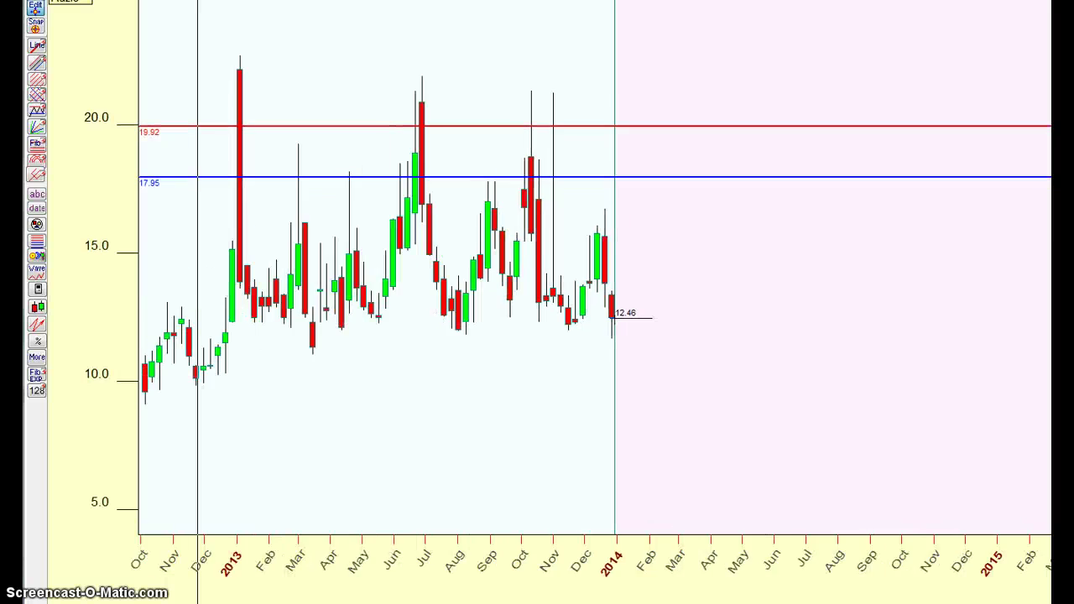
# Step: Draw a dashed dark blue support/resistance line at about 8.76 along the price low of mid-2012
pyautogui.scroll(1, 197, 126)
pyautogui.press('Left')
pyautogui.press('Left')
pyautogui.press('Left')
pyautogui.press('Left')
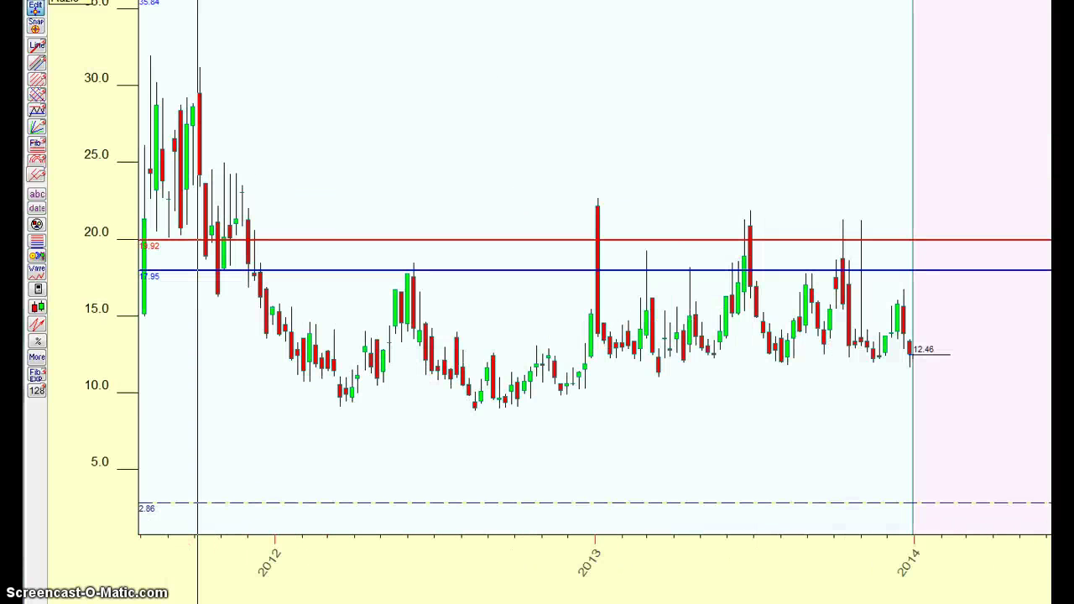
pyautogui.click(260, 95)
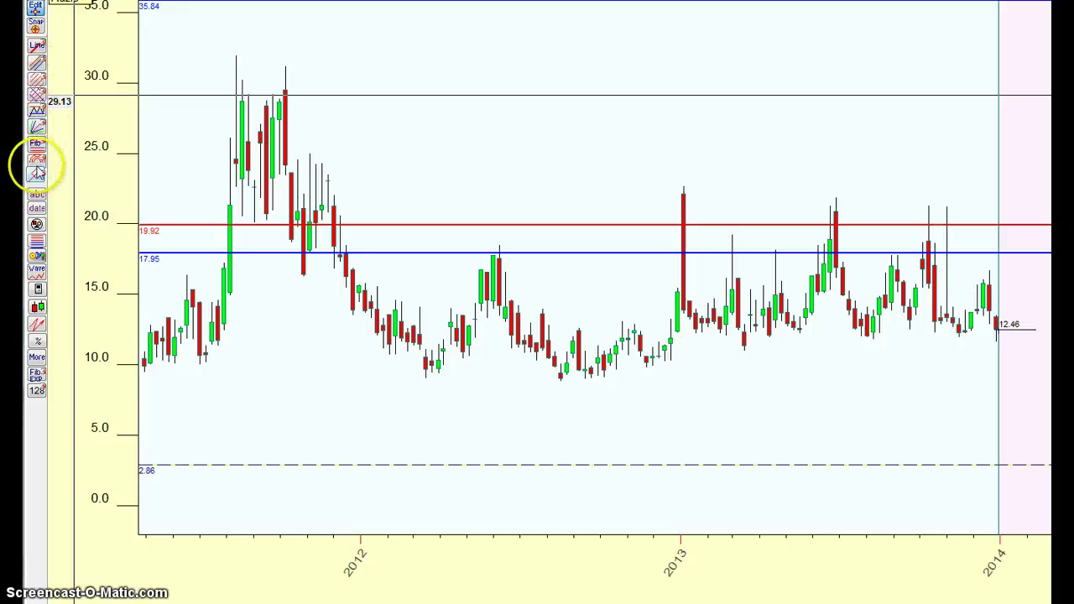
pyautogui.click(37, 110)
pyautogui.moveTo(288, 256); pyautogui.dragTo(562, 380)
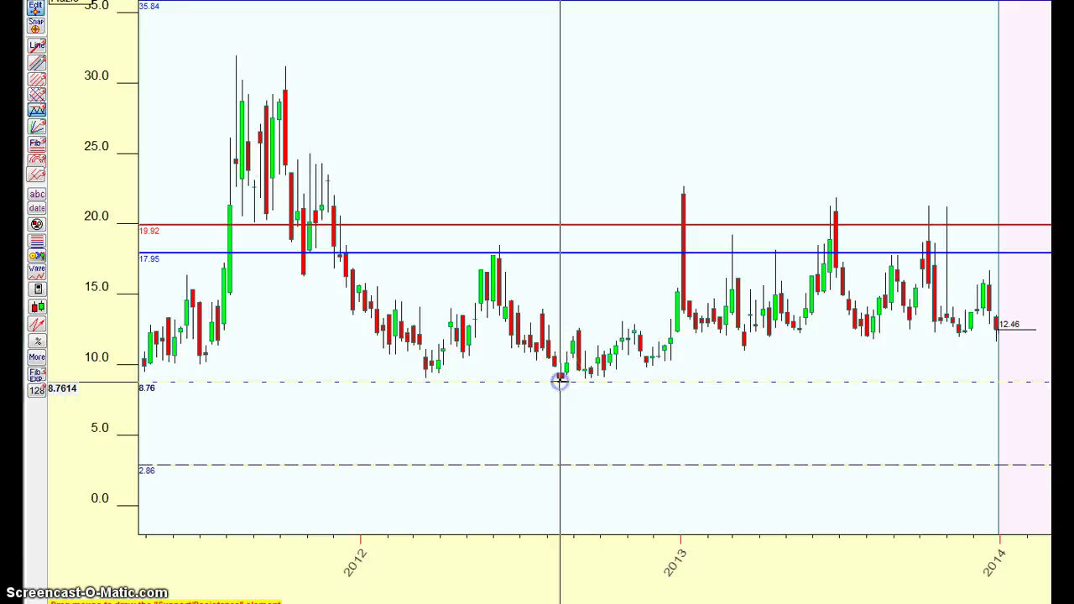
pyautogui.click(453, 441)
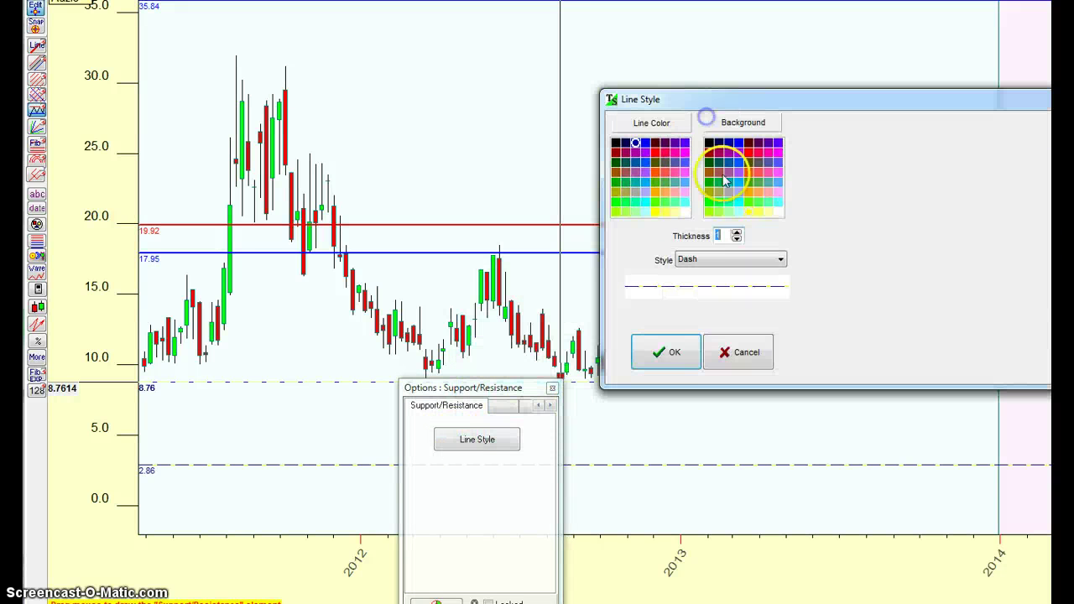
pyautogui.click(666, 352)
pyautogui.click(552, 387)
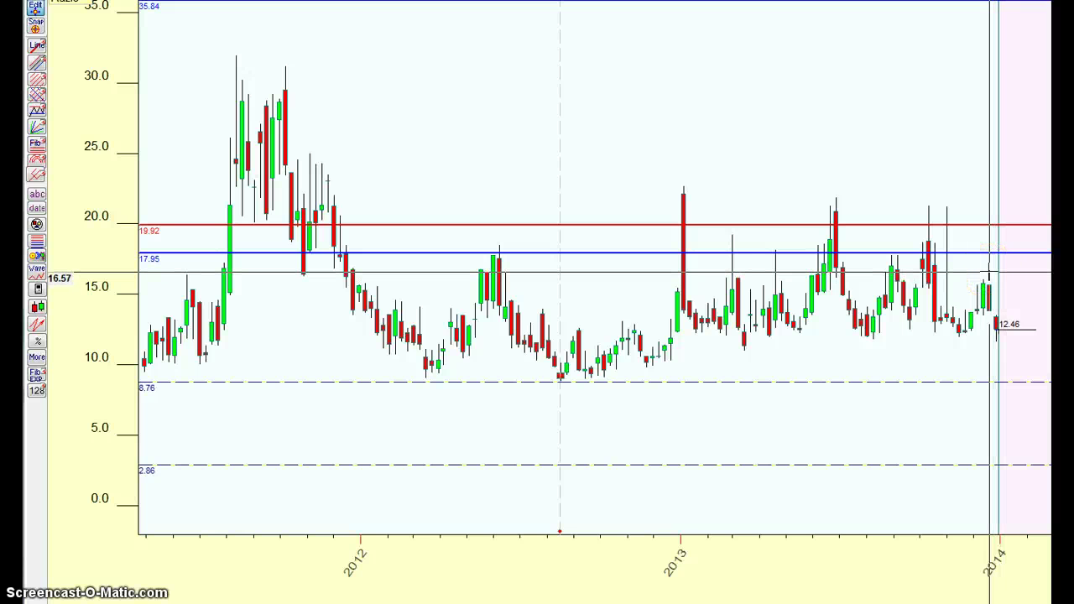
# Step: Draw a support/resistance line at about 16.74 across the late-2013 peak, styled black with thickness 2
pyautogui.click(37, 110)
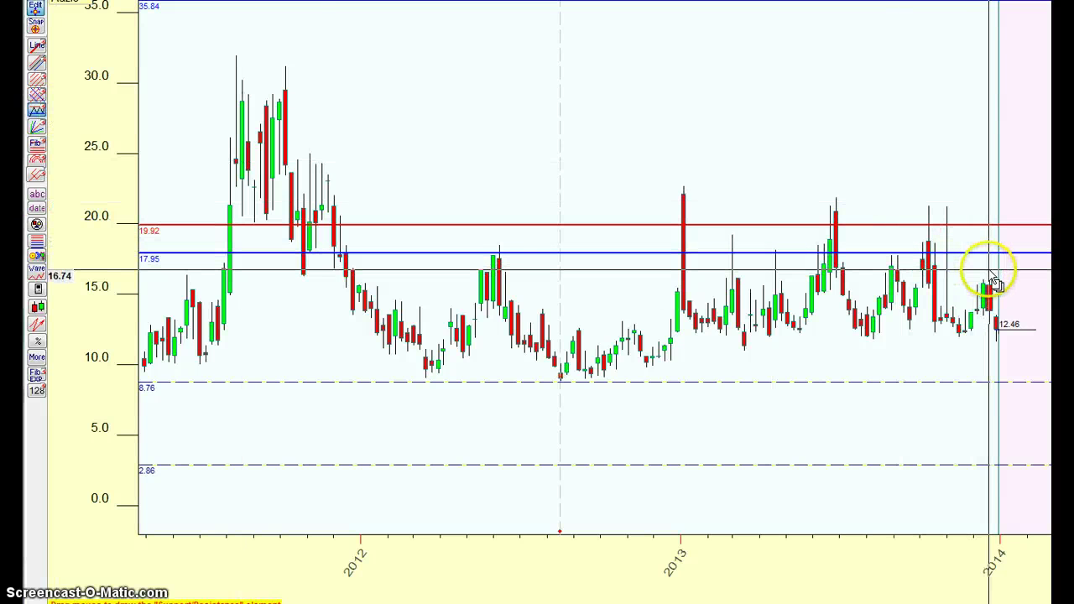
pyautogui.moveTo(992, 277); pyautogui.dragTo(991, 271)
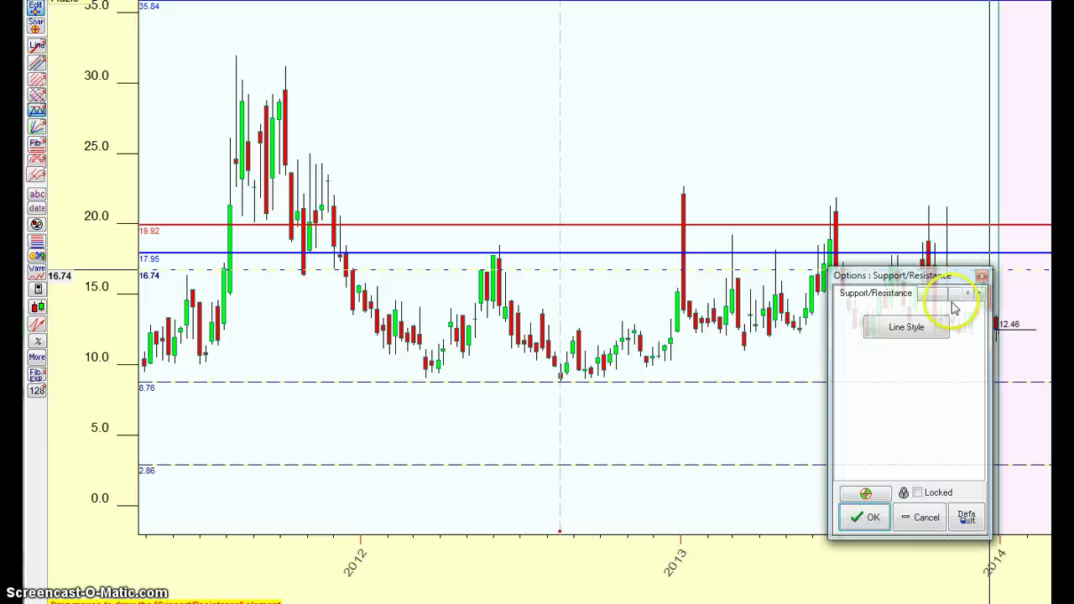
pyautogui.click(907, 327)
pyautogui.moveTo(749, 340); pyautogui.dragTo(495, 328)
pyautogui.click(498, 318)
pyautogui.click(404, 318)
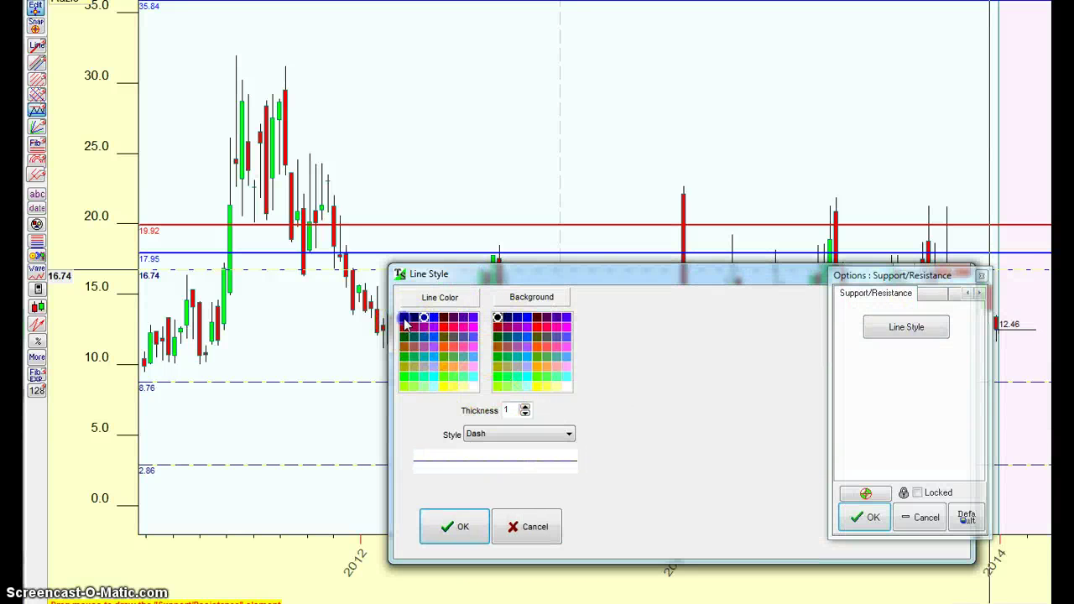
pyautogui.click(525, 407)
pyautogui.click(485, 526)
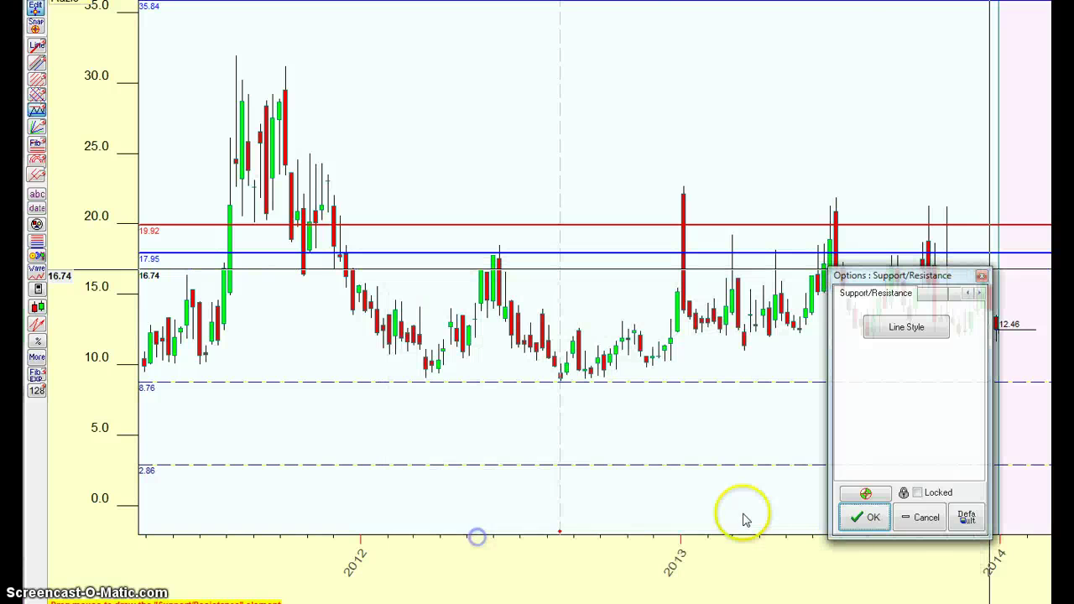
pyautogui.click(863, 518)
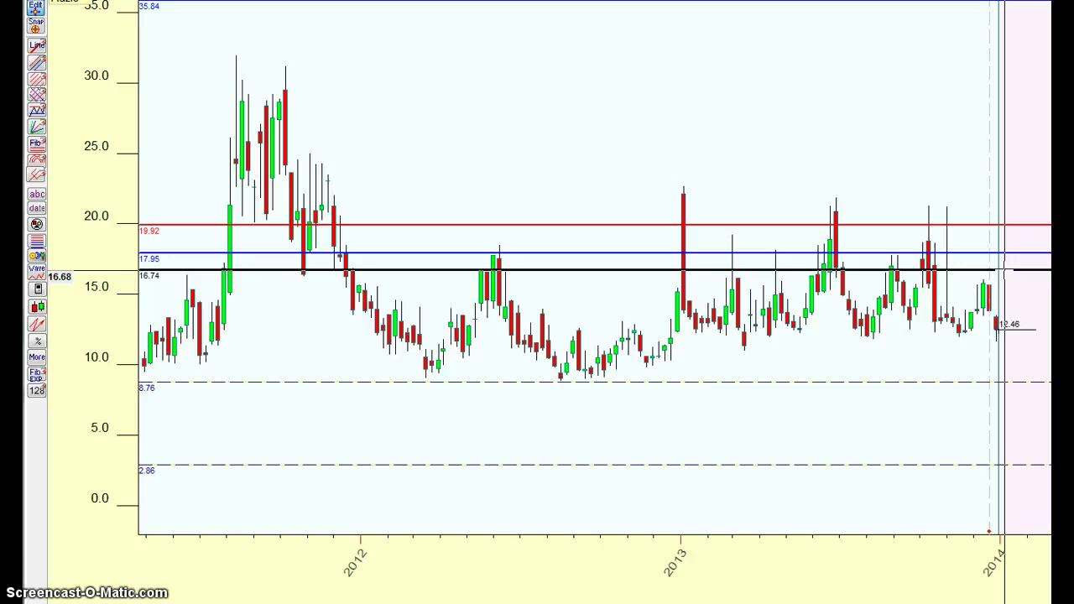
# Step: Delete the red support/resistance line at 19.92
pyautogui.moveTo(1003, 271); pyautogui.dragTo(645, 223)
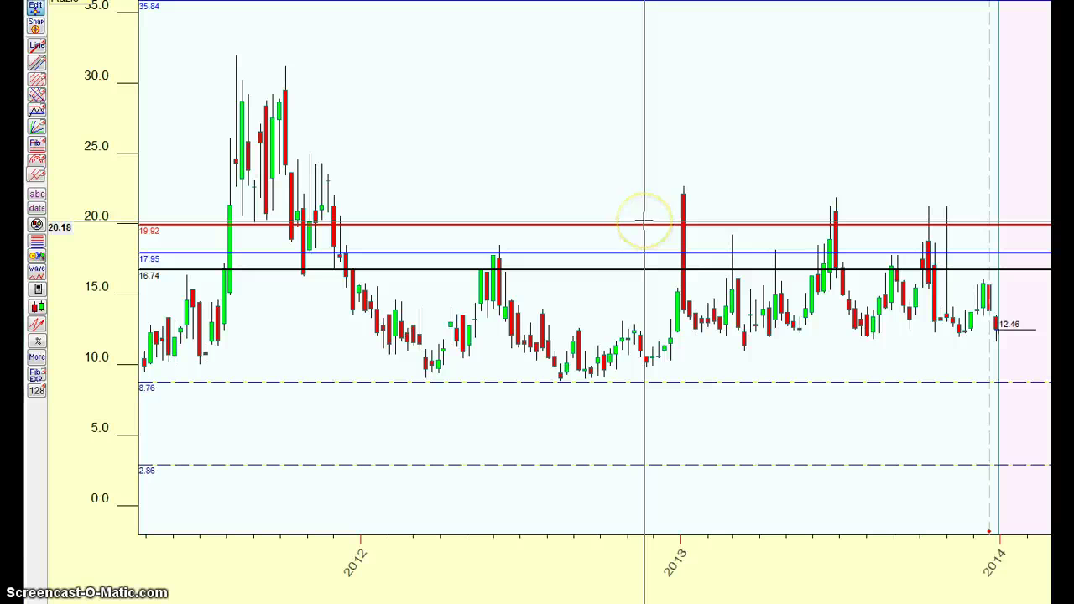
pyautogui.rightClick(709, 262)
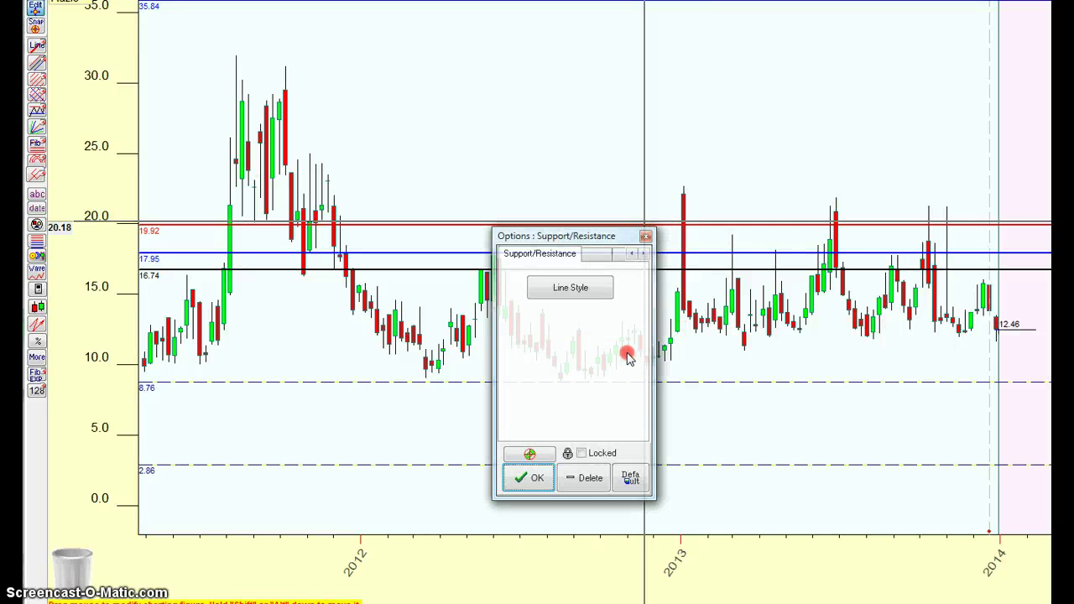
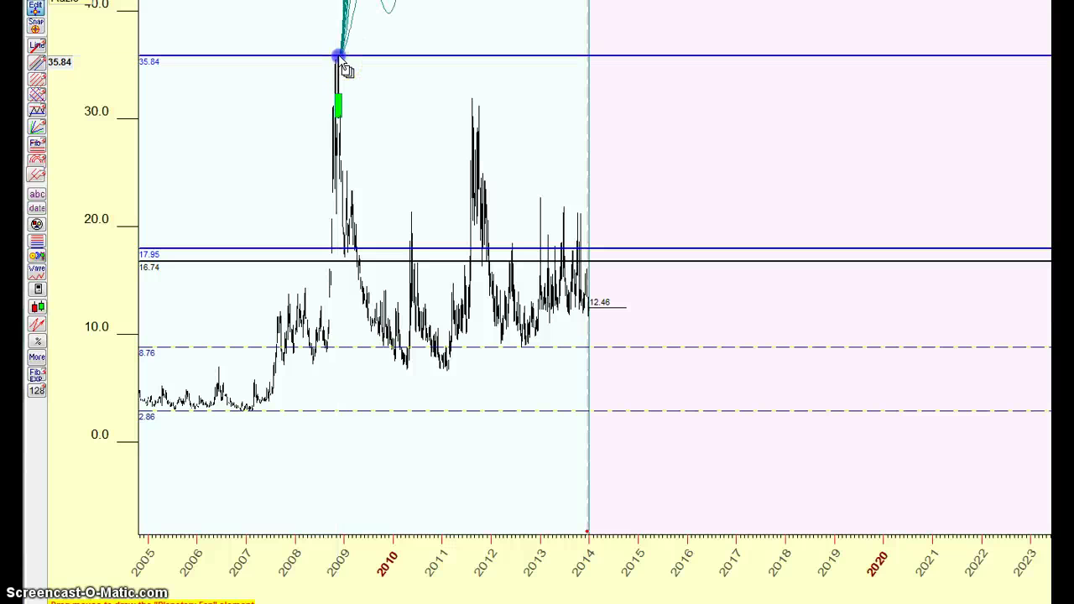
# Step: Place a mirrored Planetary Fan at the late-2008 peak on the 35.84 line, with Sun as planet and scale 1 deg=0.01 $
pyautogui.doubleClick(339, 57)
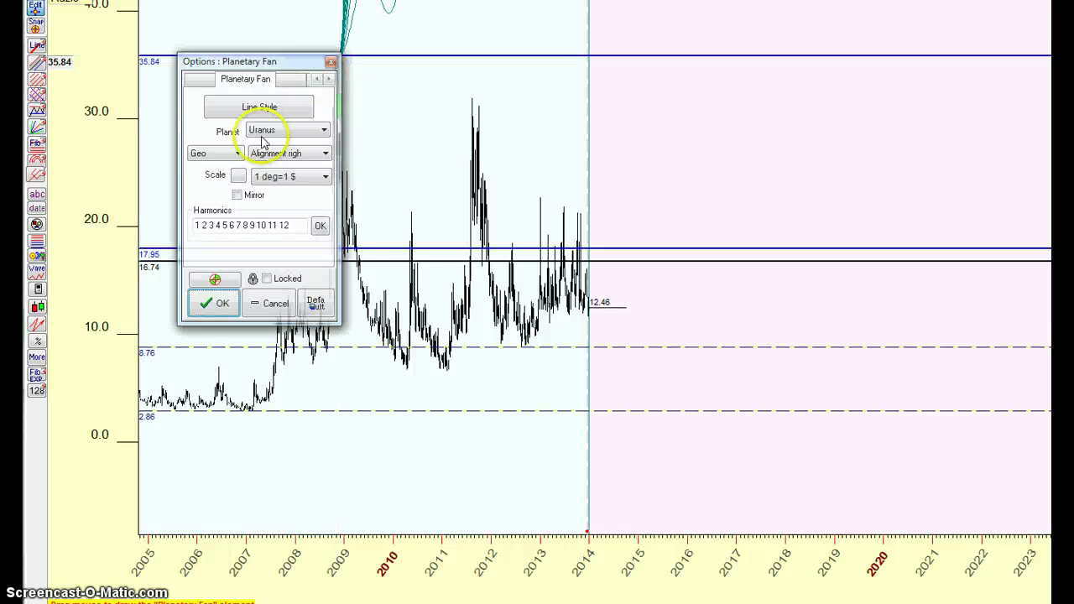
pyautogui.click(268, 131)
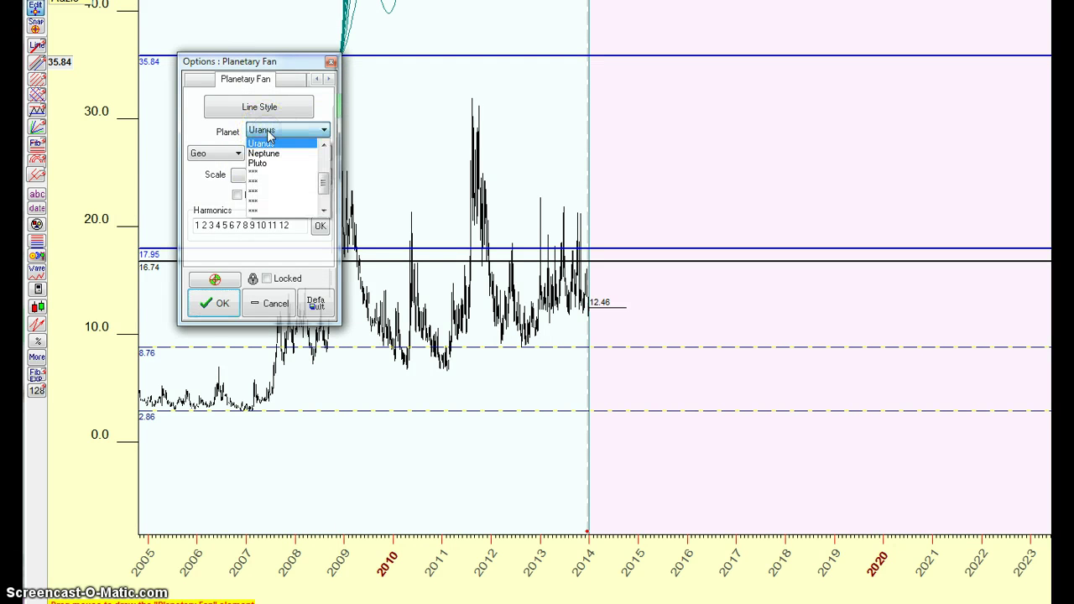
pyautogui.moveTo(323, 182); pyautogui.dragTo(325, 149)
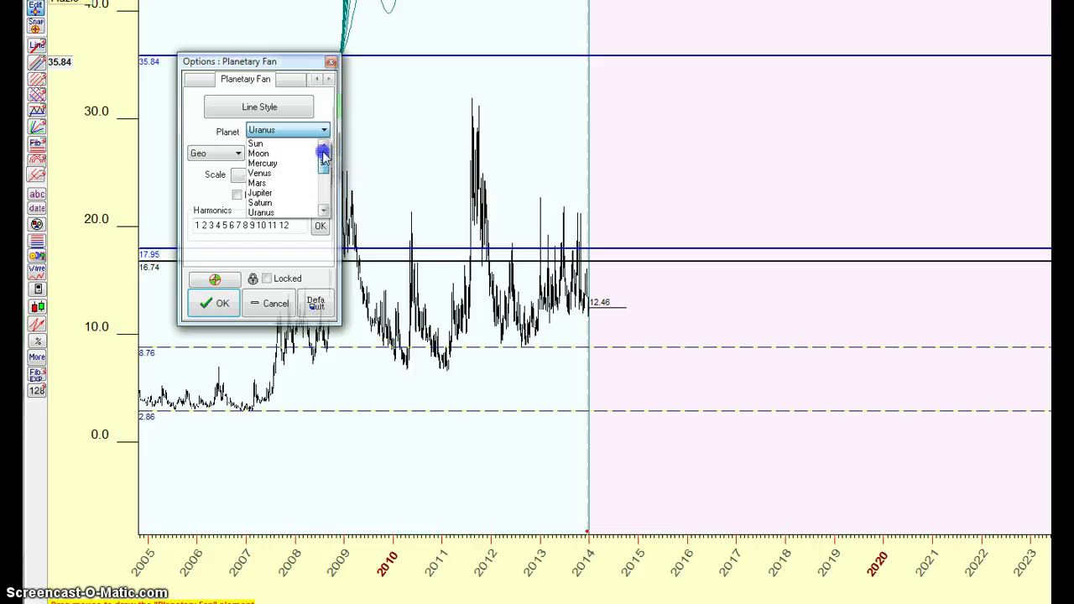
pyautogui.click(261, 145)
pyautogui.click(238, 196)
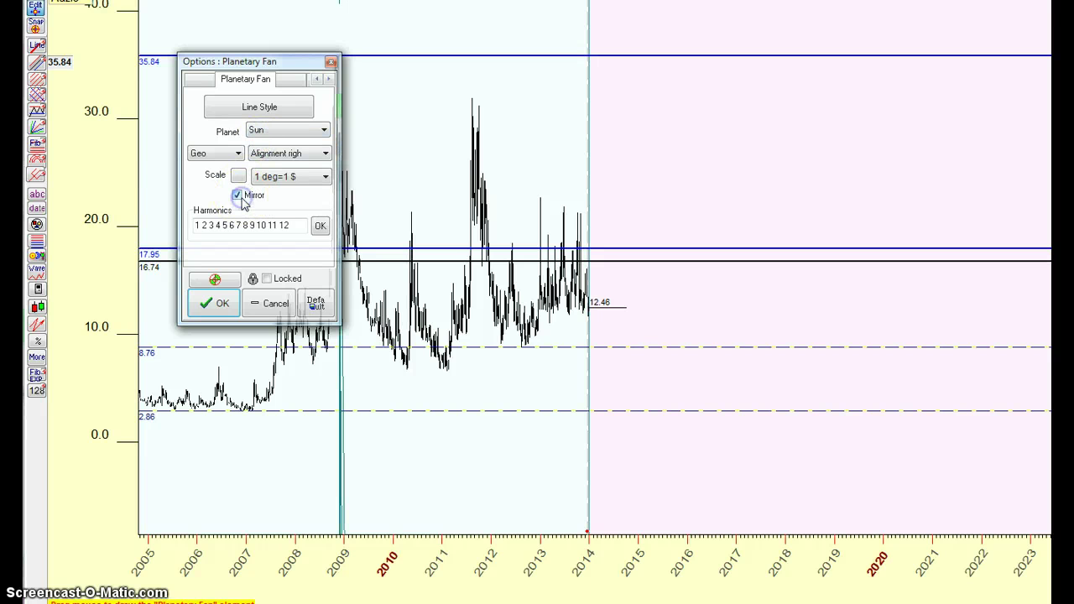
pyautogui.click(324, 176)
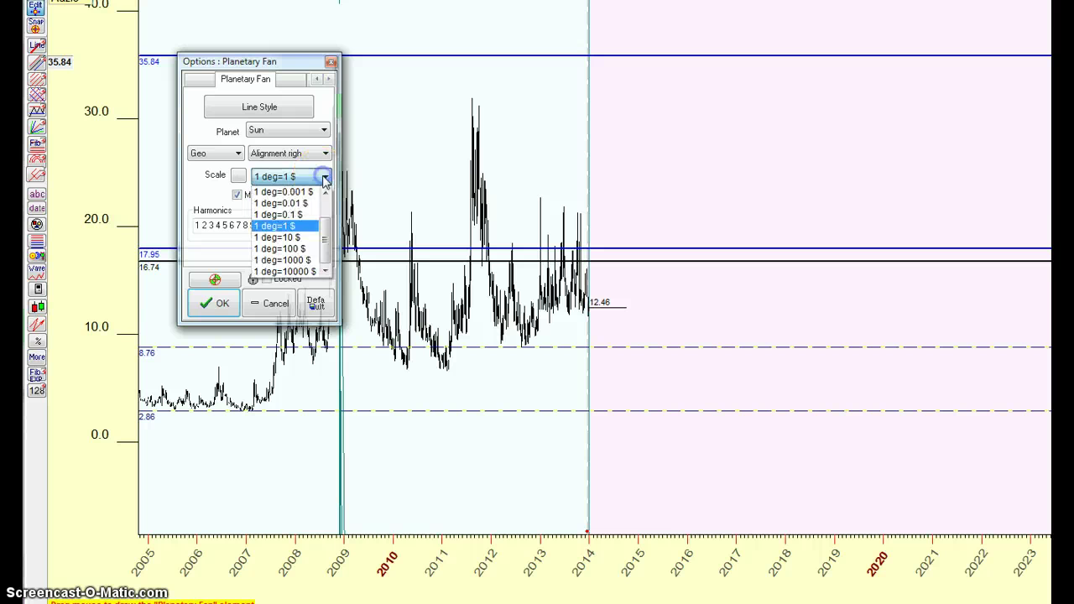
pyautogui.click(306, 204)
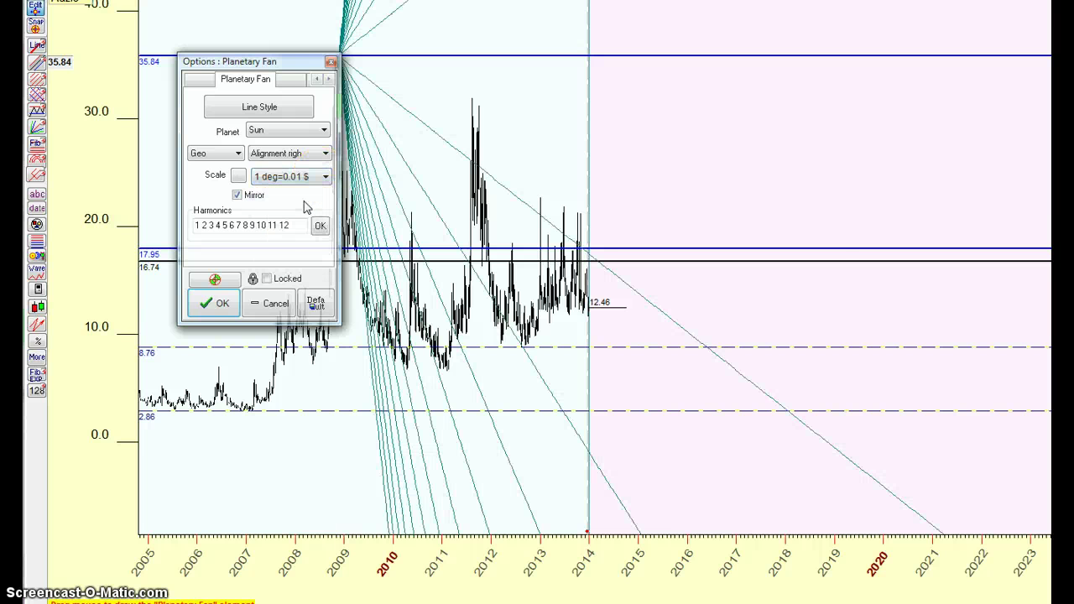
# Step: Style the Sun's Planetary Fan with thicker orange lines and accept its options
pyautogui.click(243, 107)
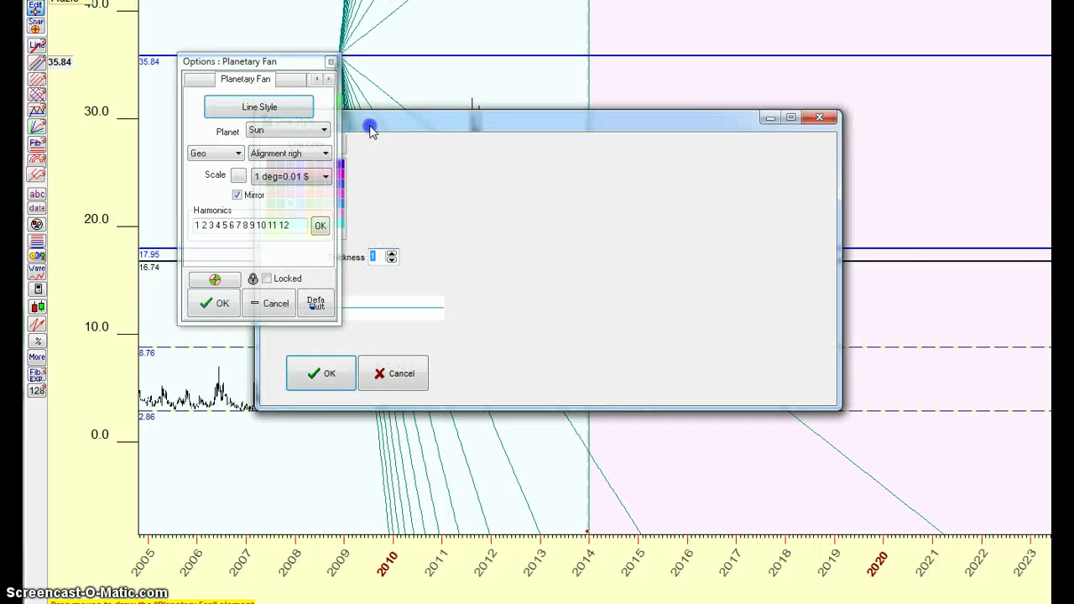
pyautogui.click(485, 209)
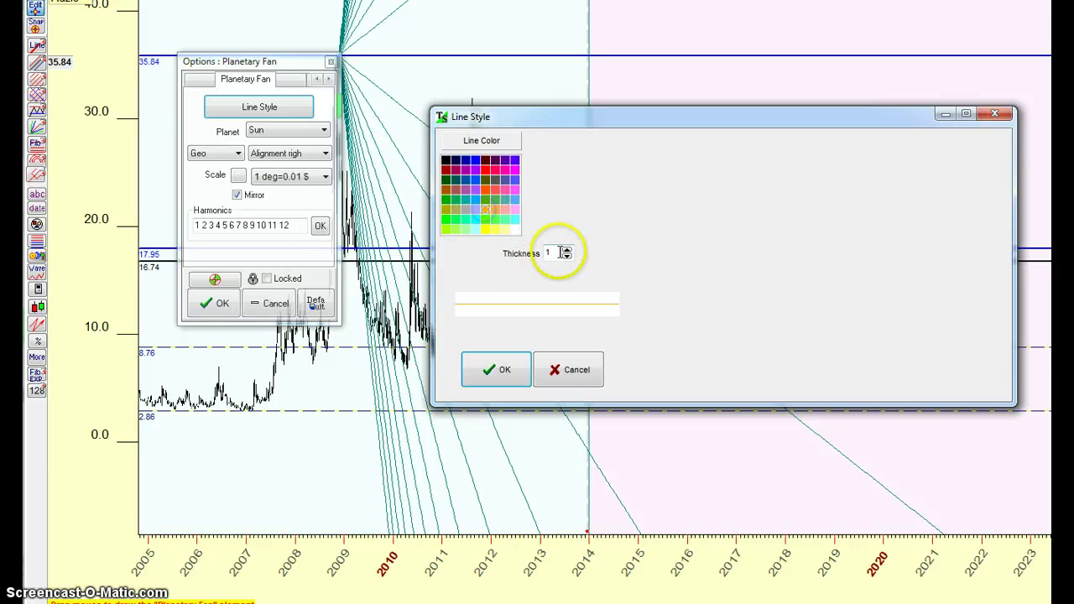
pyautogui.click(566, 250)
pyautogui.click(566, 249)
pyautogui.click(496, 370)
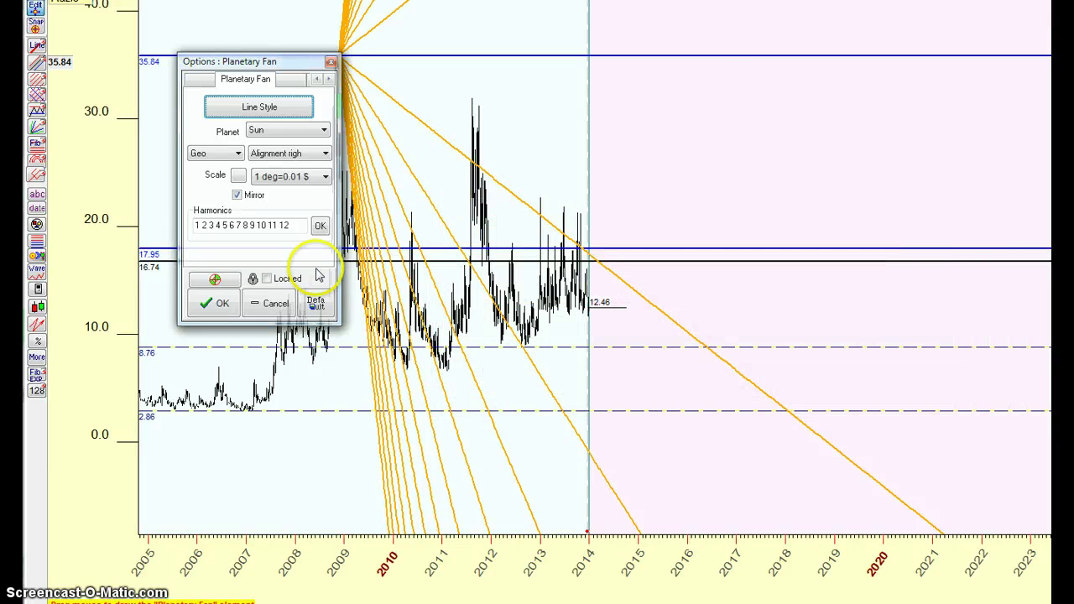
pyautogui.click(221, 303)
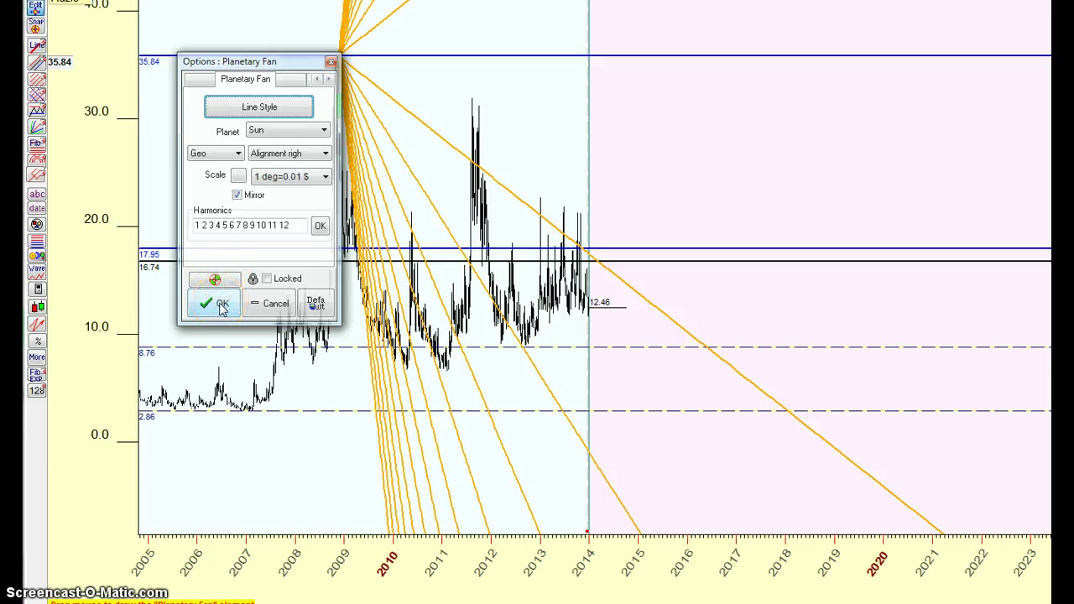
pyautogui.click(221, 303)
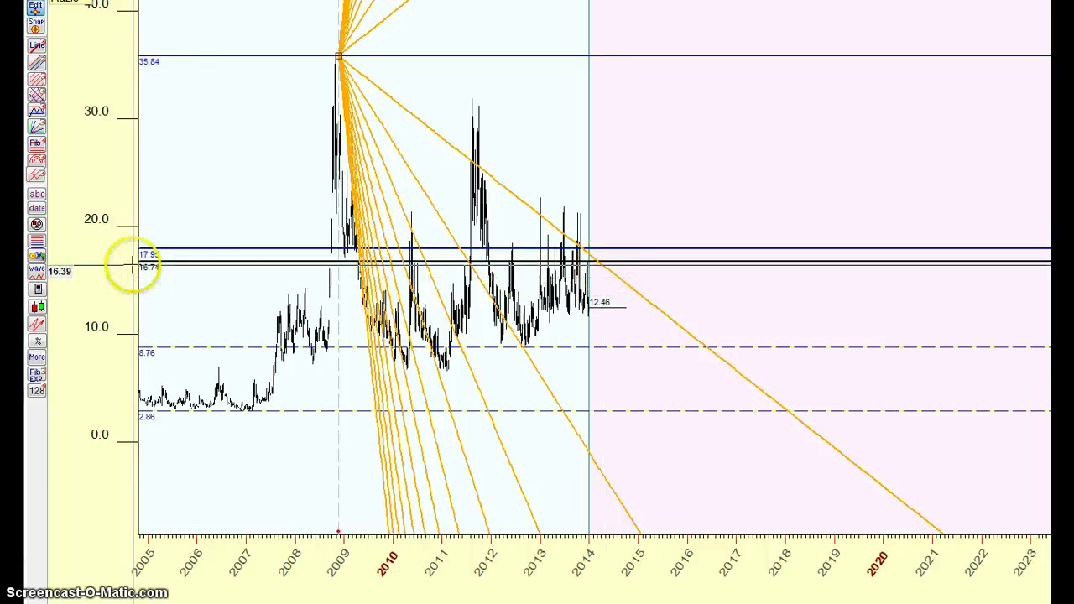
# Step: Place a fixed-scale MultiPlanetary Fan on the 2.86 line, directly below the late-2008 peak
pyautogui.click(37, 259)
pyautogui.click(81, 414)
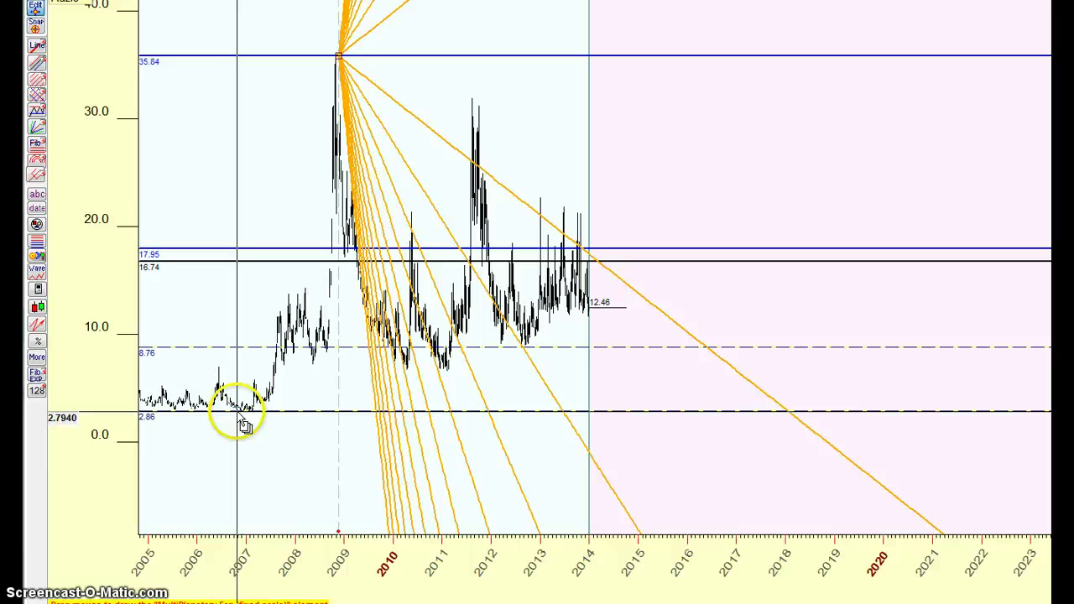
pyautogui.click(337, 412)
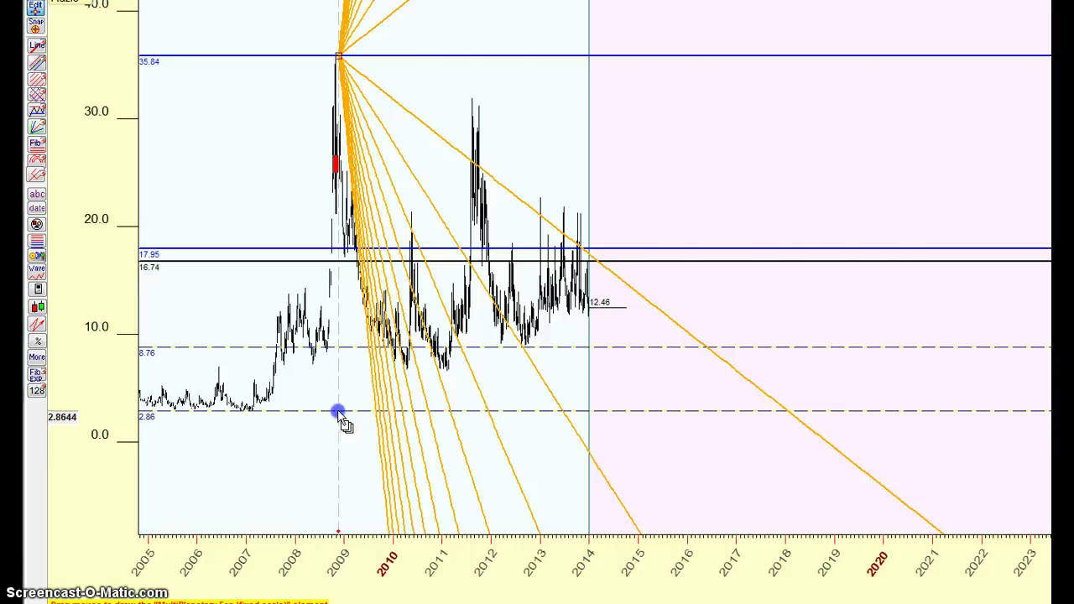
pyautogui.moveTo(338, 413); pyautogui.dragTo(346, 416)
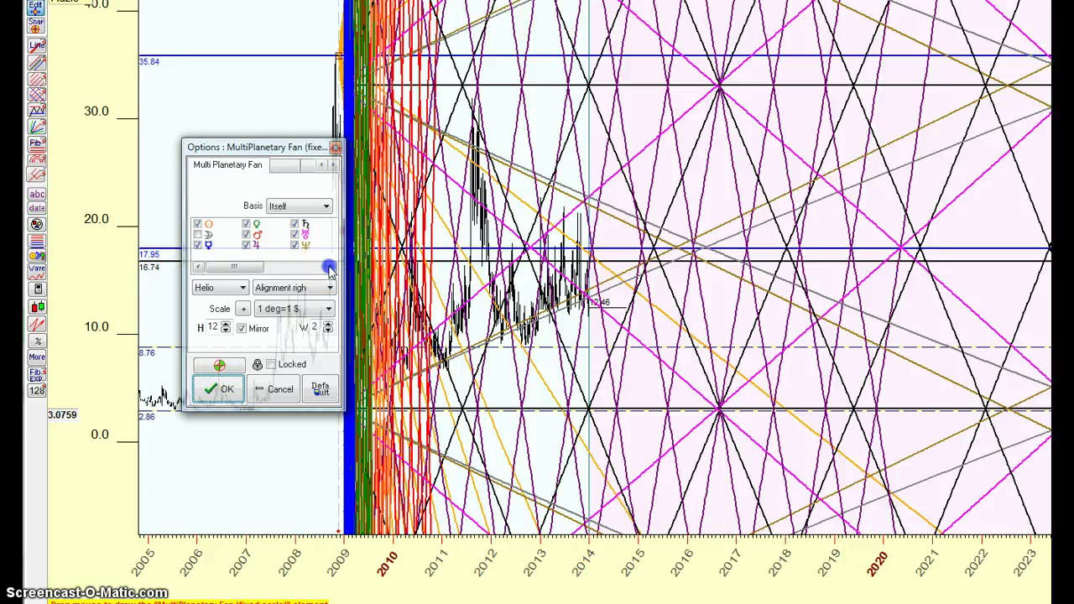
# Step: Exclude Pluto, Uranus, Saturn, Jupiter, Mars and Venus from the MultiPlanetary Fan, keeping Neptune included
pyautogui.click(330, 267)
pyautogui.click(295, 225)
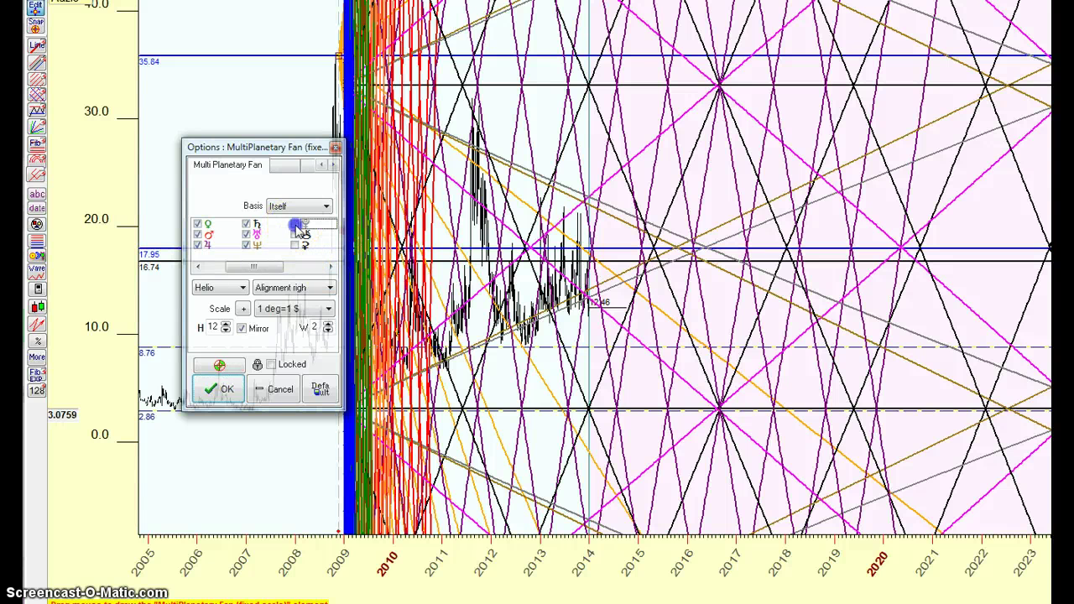
pyautogui.click(247, 244)
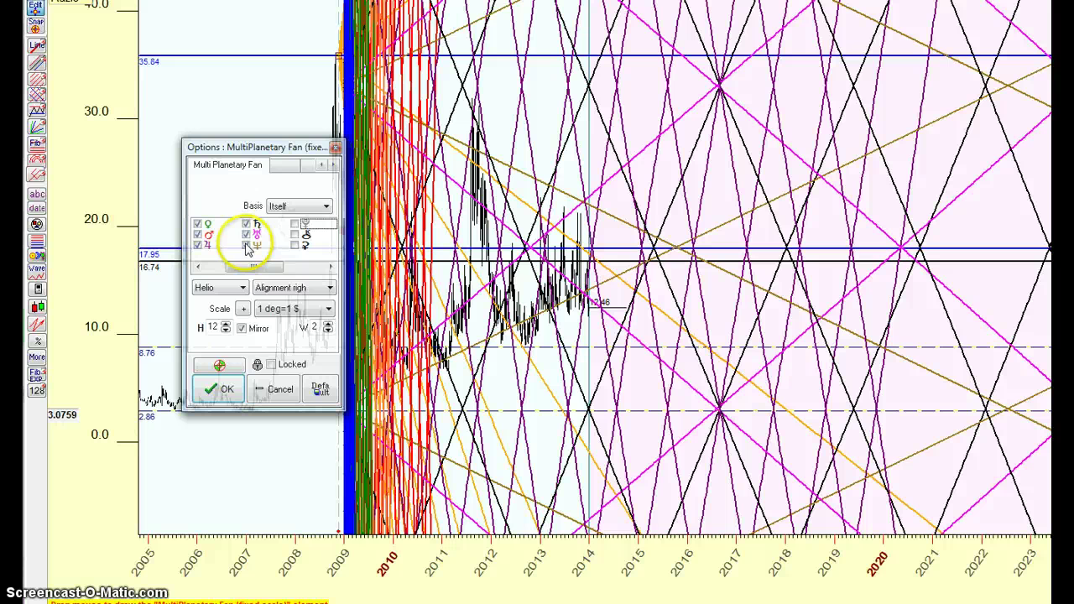
pyautogui.click(247, 245)
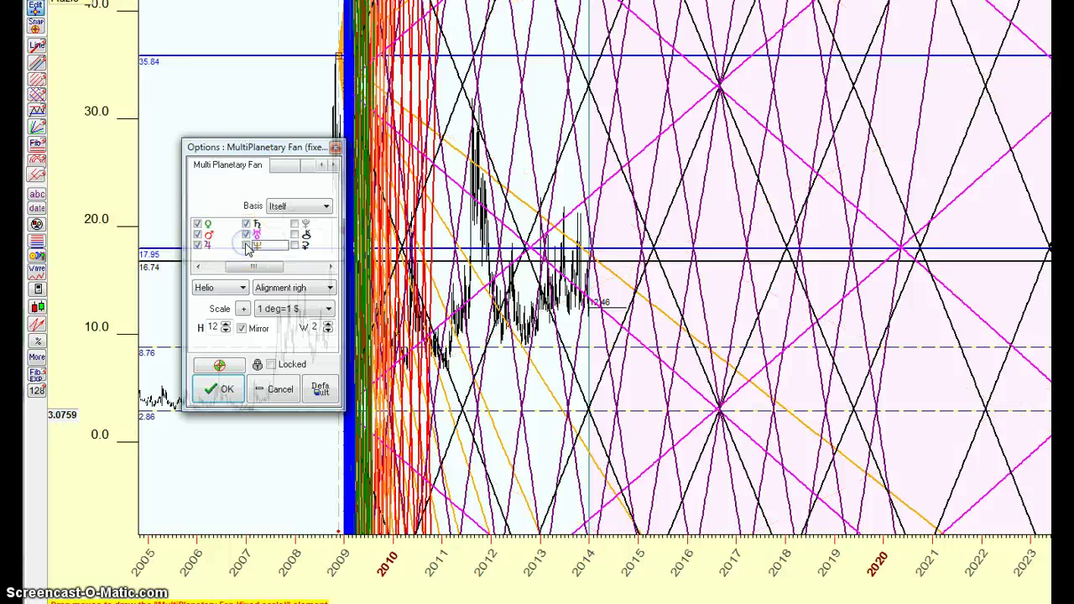
pyautogui.click(247, 244)
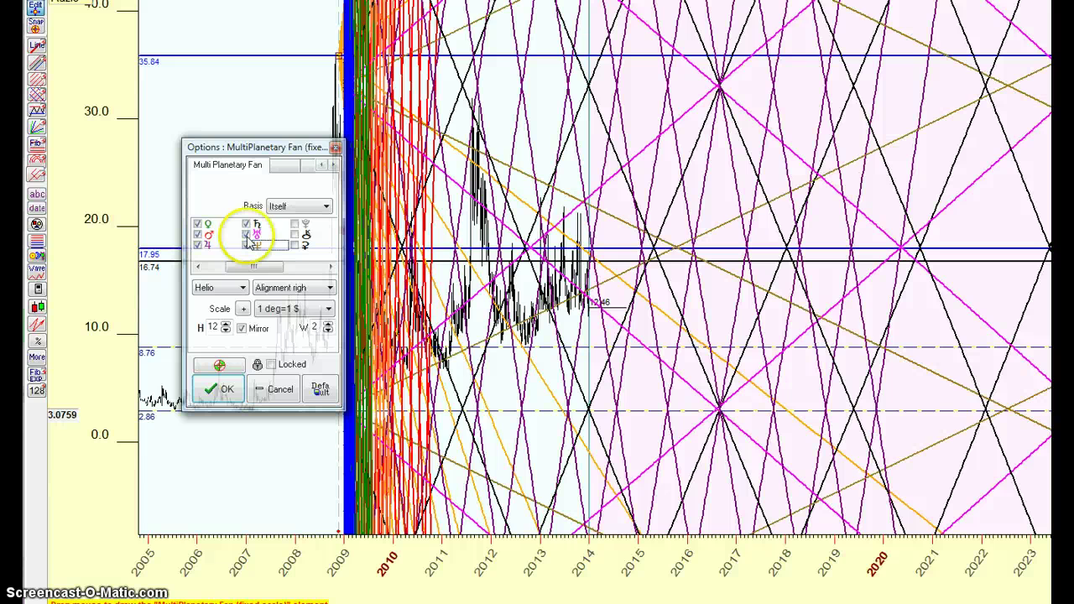
pyautogui.click(247, 236)
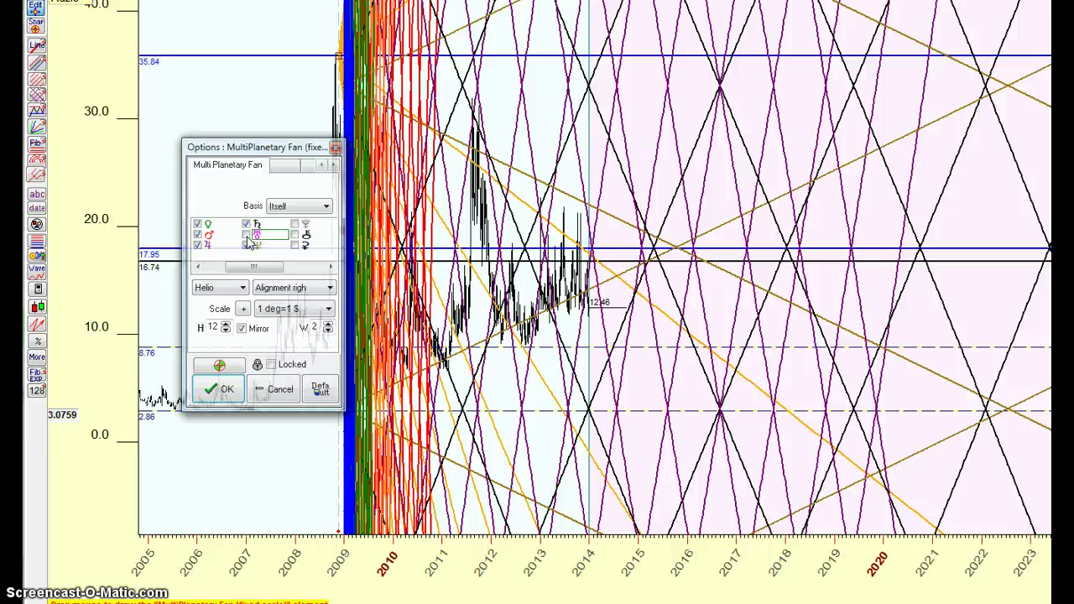
pyautogui.click(247, 225)
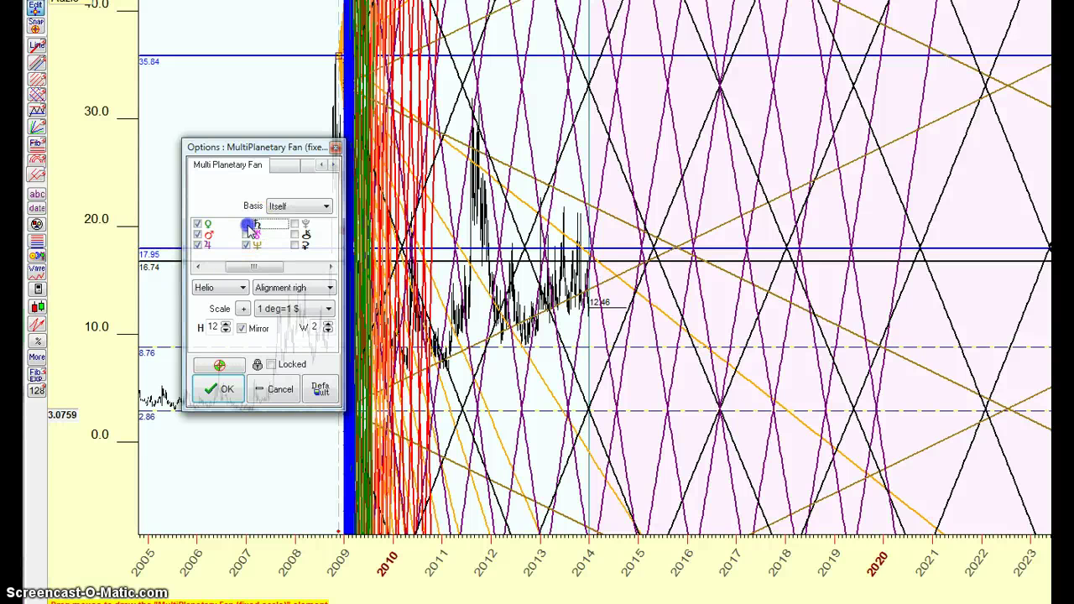
pyautogui.click(200, 235)
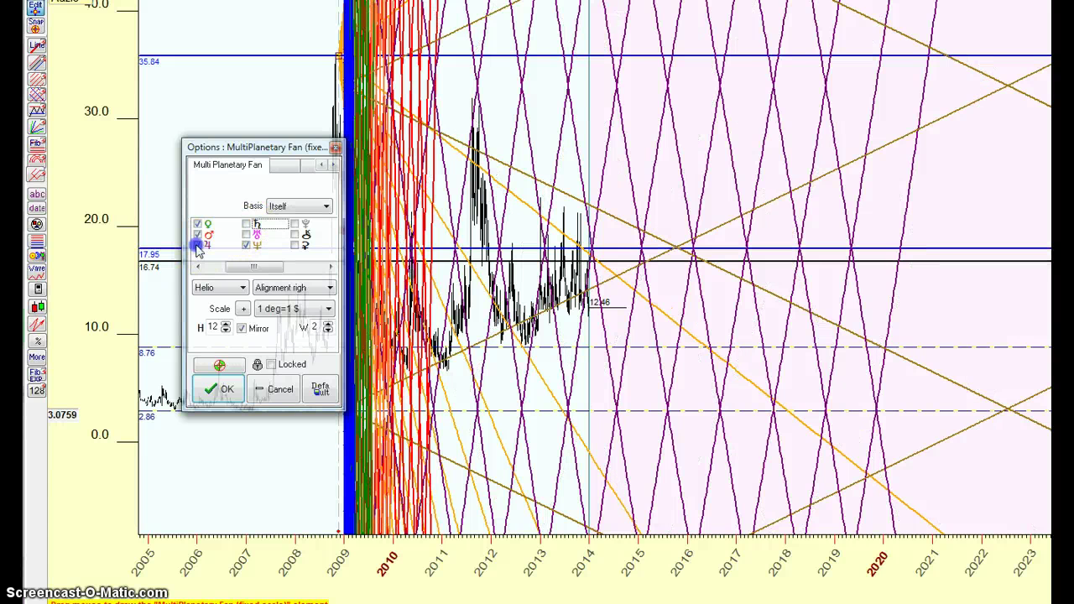
pyautogui.click(198, 224)
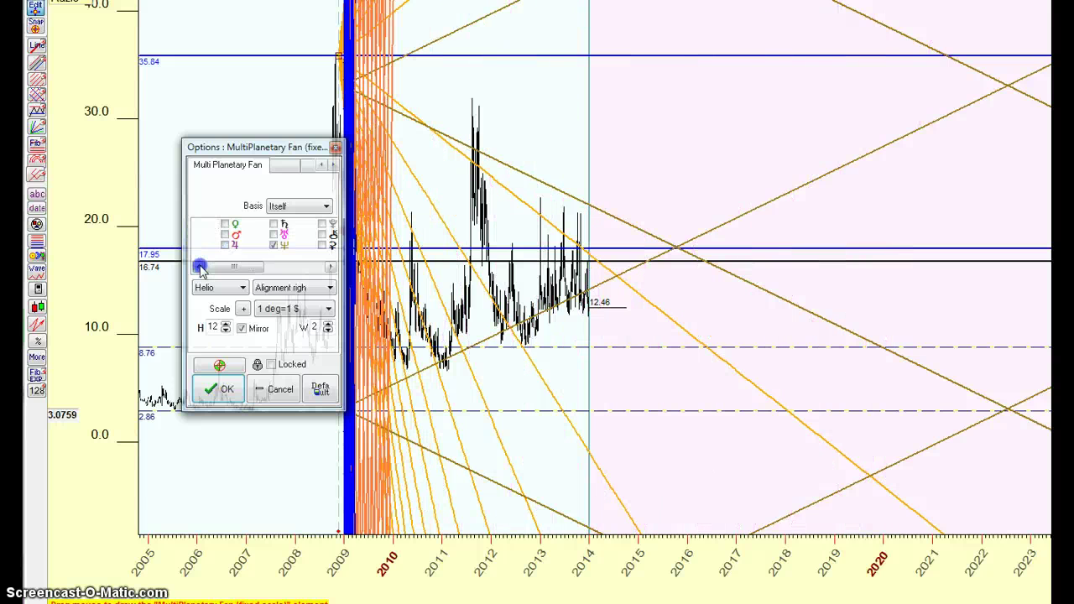
# Step: Exclude Mercury and the Sun from the MultiPlanetary Fan, include Uranus again, and accept its options
pyautogui.click(199, 266)
pyautogui.click(197, 244)
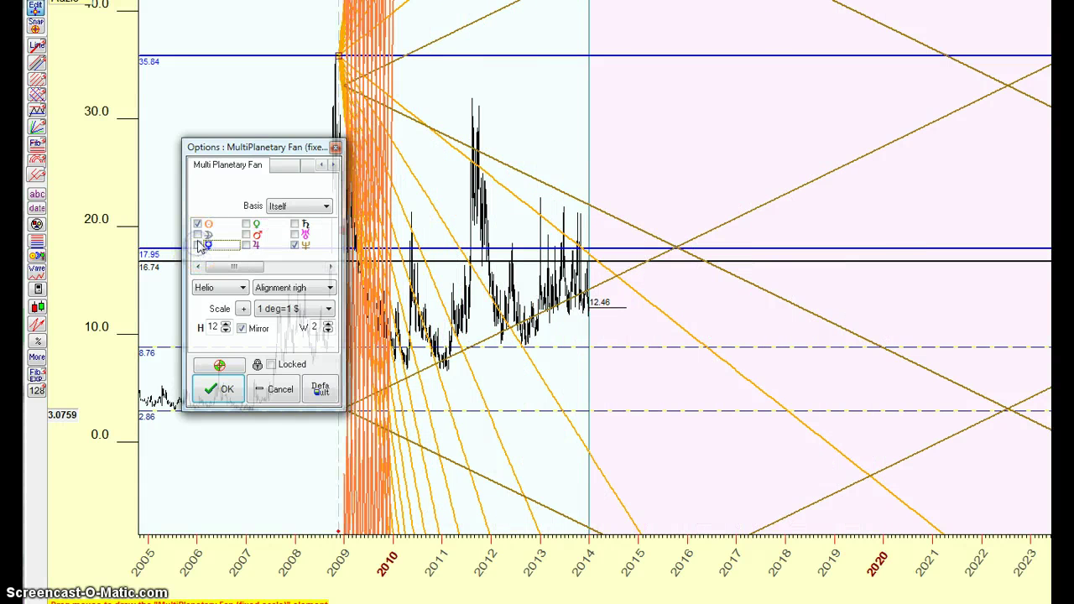
pyautogui.click(197, 224)
pyautogui.click(209, 244)
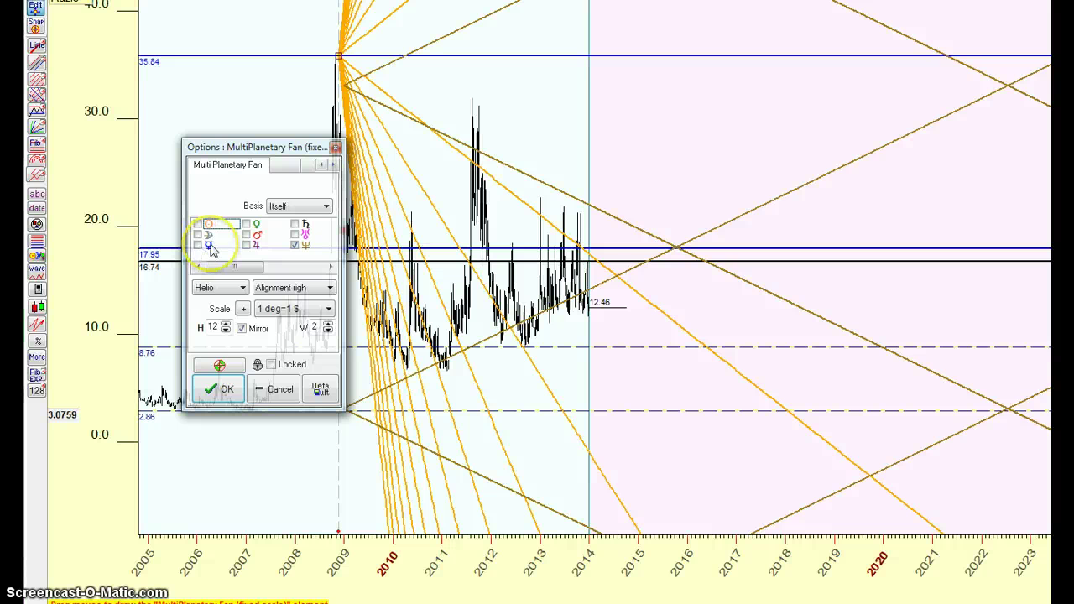
pyautogui.click(299, 238)
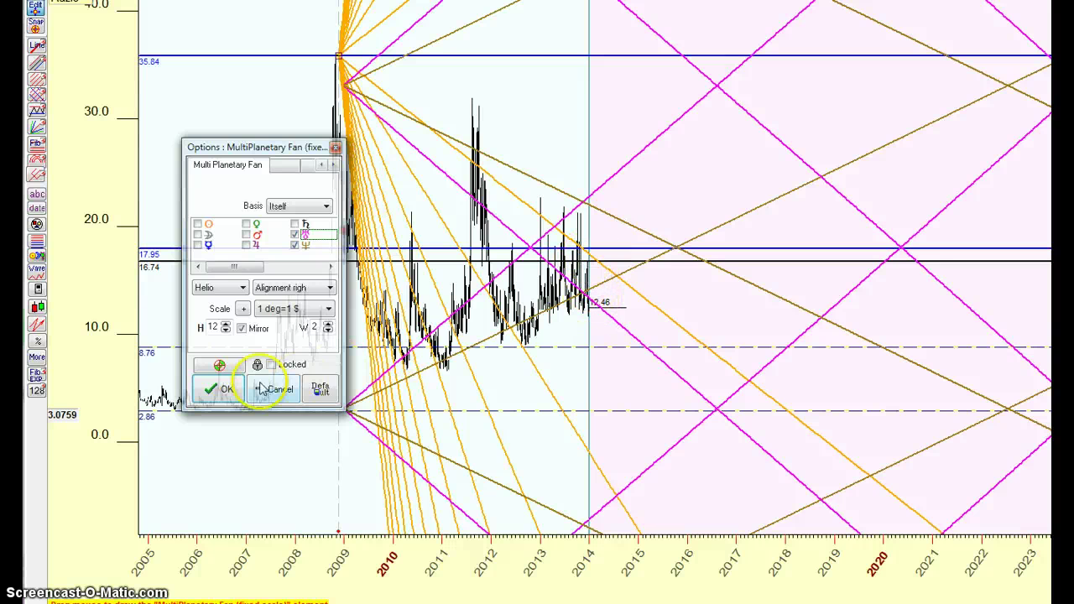
pyautogui.click(219, 389)
# Step: Examine how prices from 2009 to early 2014 react to the planetary fan lines, focusing on 2011 onward
pyautogui.moveTo(314, 164)
pyautogui.mouseDown()
pyautogui.moveTo(417, 273)
pyautogui.moveTo(689, 346)
pyautogui.mouseUp()
pyautogui.moveTo(319, 216); pyautogui.dragTo(710, 357)
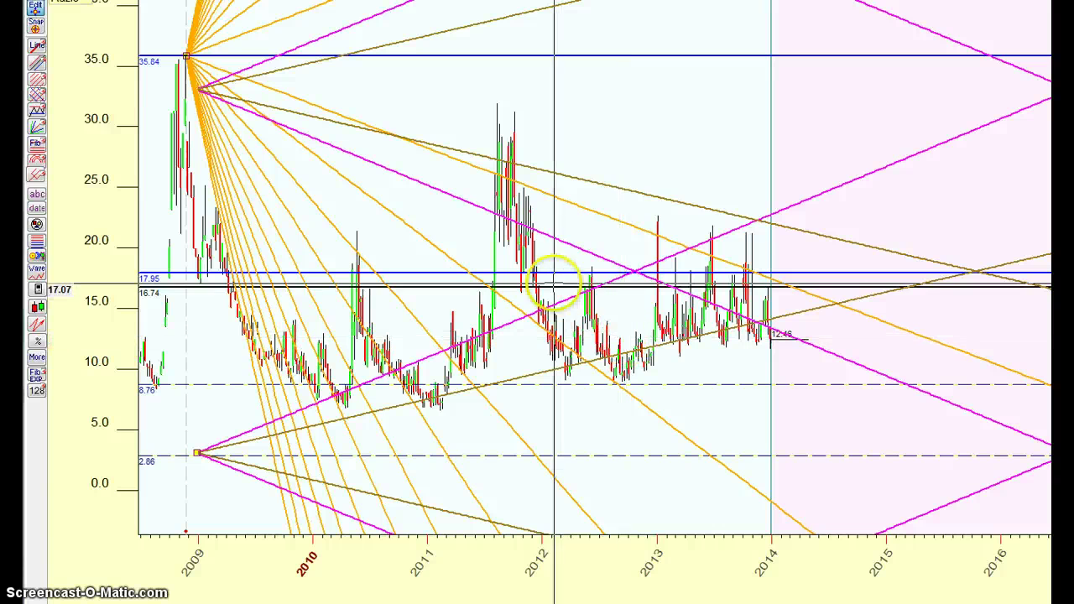
pyautogui.moveTo(597, 242); pyautogui.dragTo(538, 229)
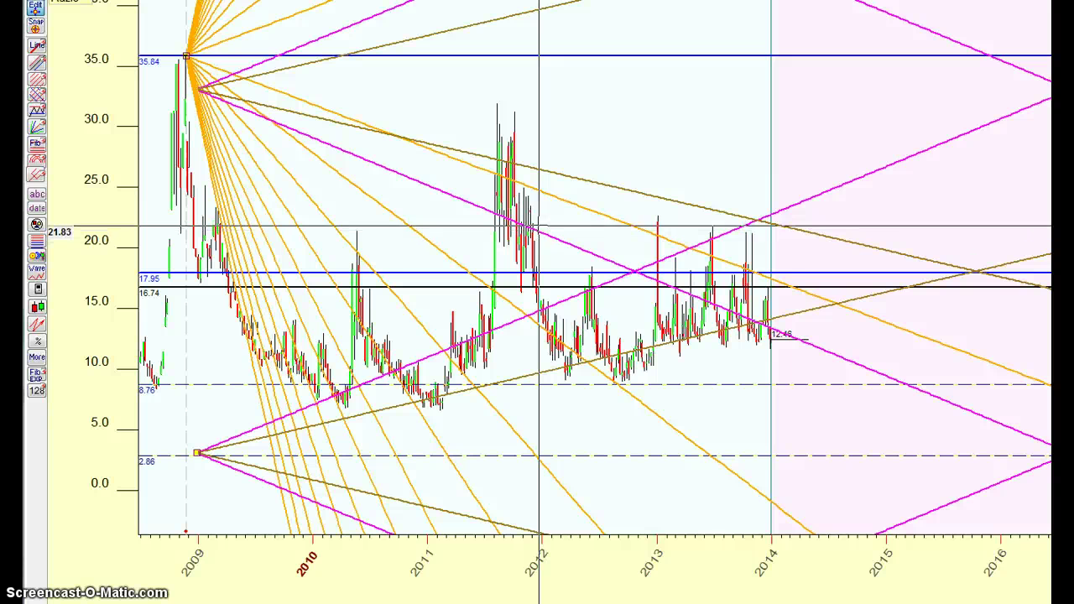
pyautogui.click(773, 329)
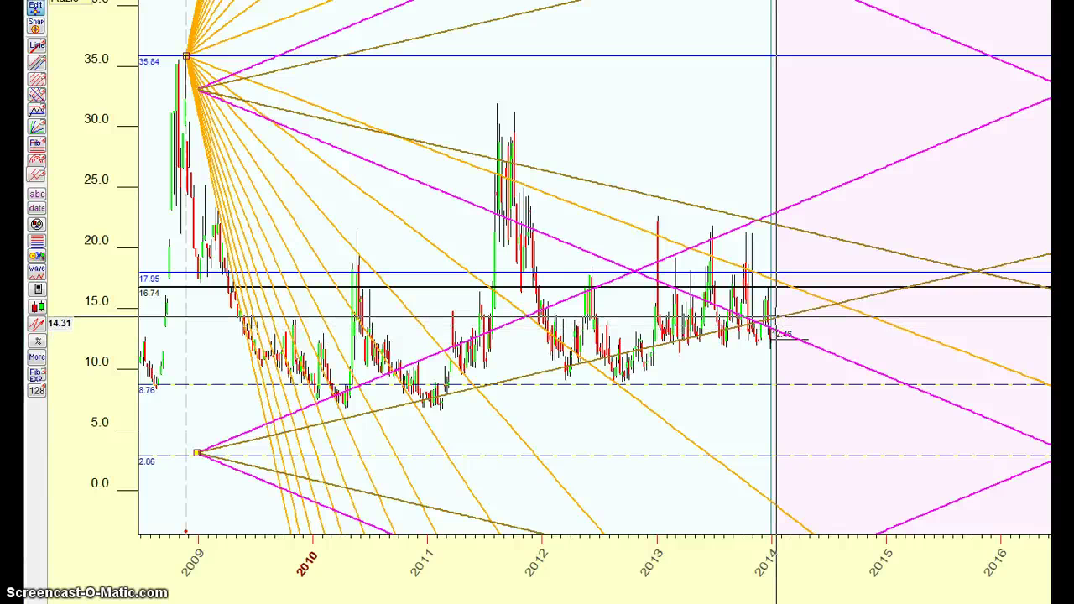
pyautogui.click(777, 282)
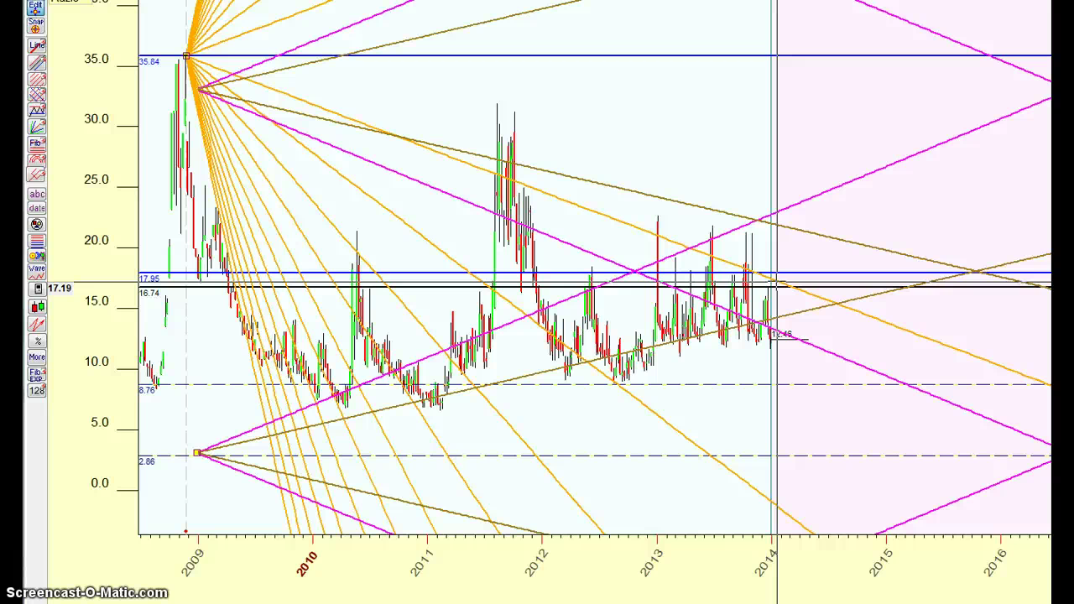
pyautogui.click(789, 288)
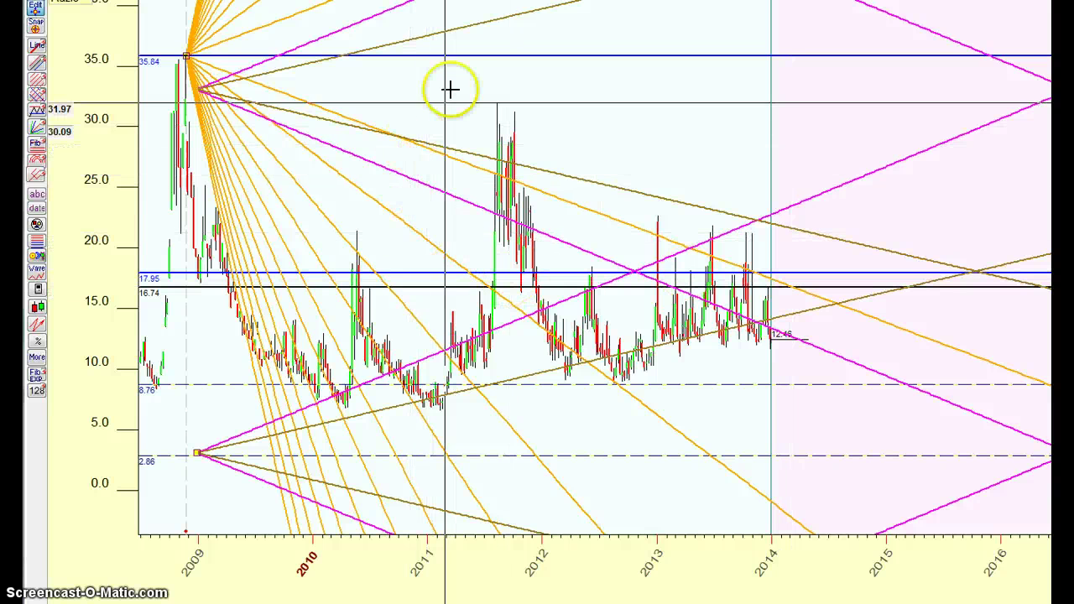
pyautogui.moveTo(415, 94); pyautogui.dragTo(967, 418)
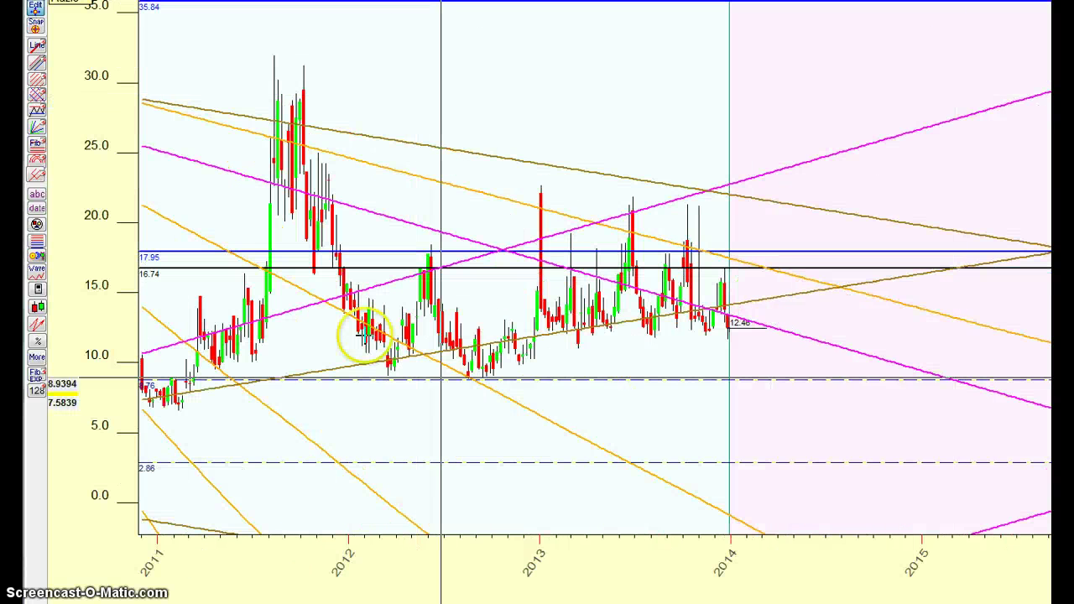
pyautogui.moveTo(276, 306); pyautogui.dragTo(139, 201)
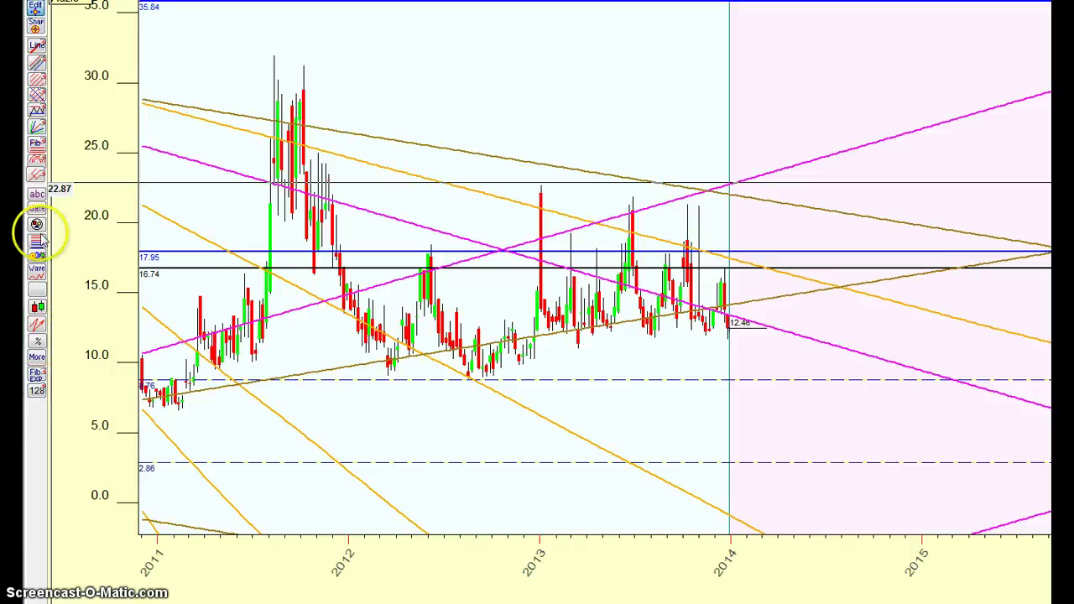
# Step: Draw a Pitchfork from the 2011 peak through the early-2012 low to the mid-2013 peak at about 21.95
pyautogui.click(36, 174)
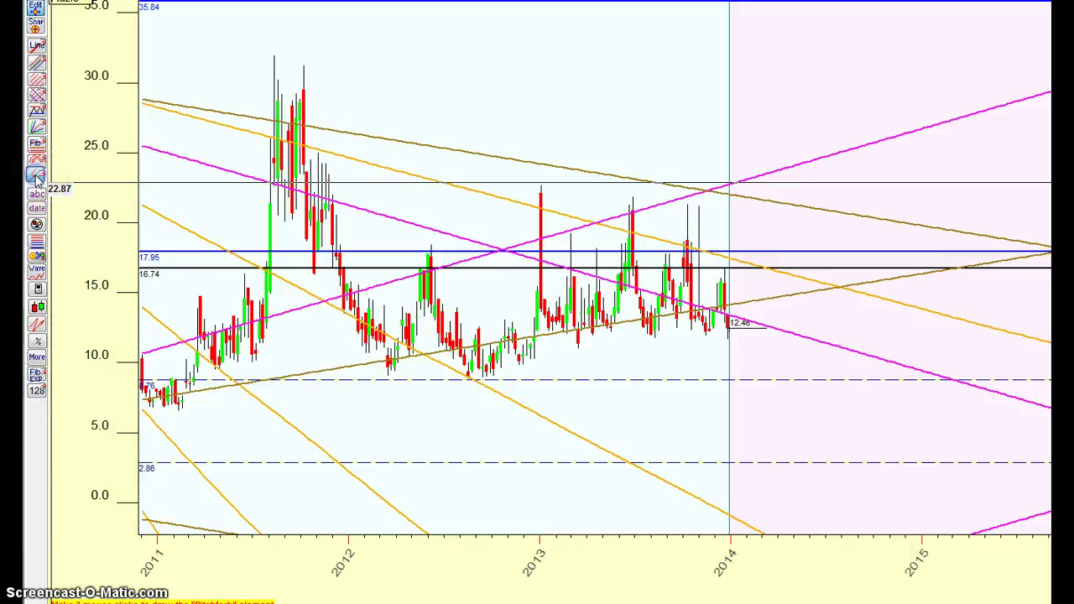
pyautogui.click(273, 55)
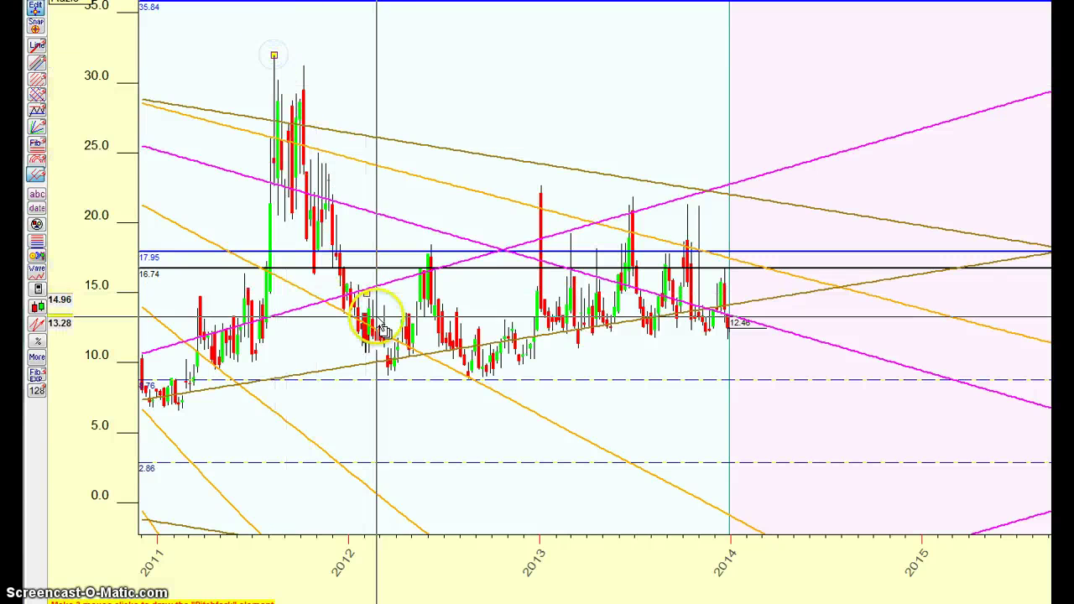
pyautogui.click(389, 372)
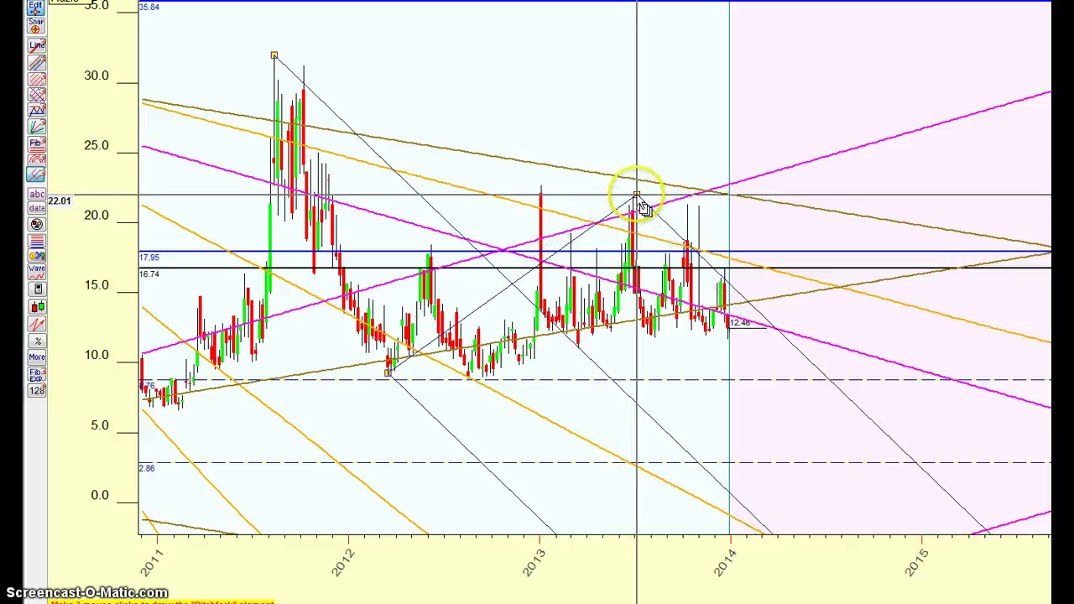
pyautogui.click(634, 195)
pyautogui.moveTo(634, 195); pyautogui.dragTo(632, 195)
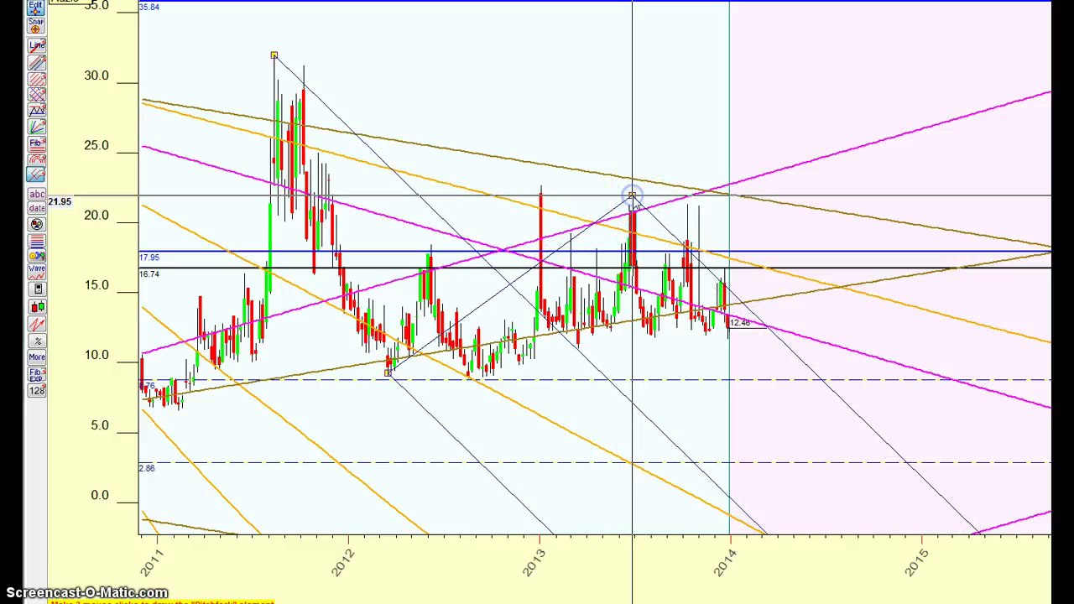
# Step: Add the Angle and 50% retr. lines to the Pitchfork
pyautogui.doubleClick(631, 199)
pyautogui.click(502, 351)
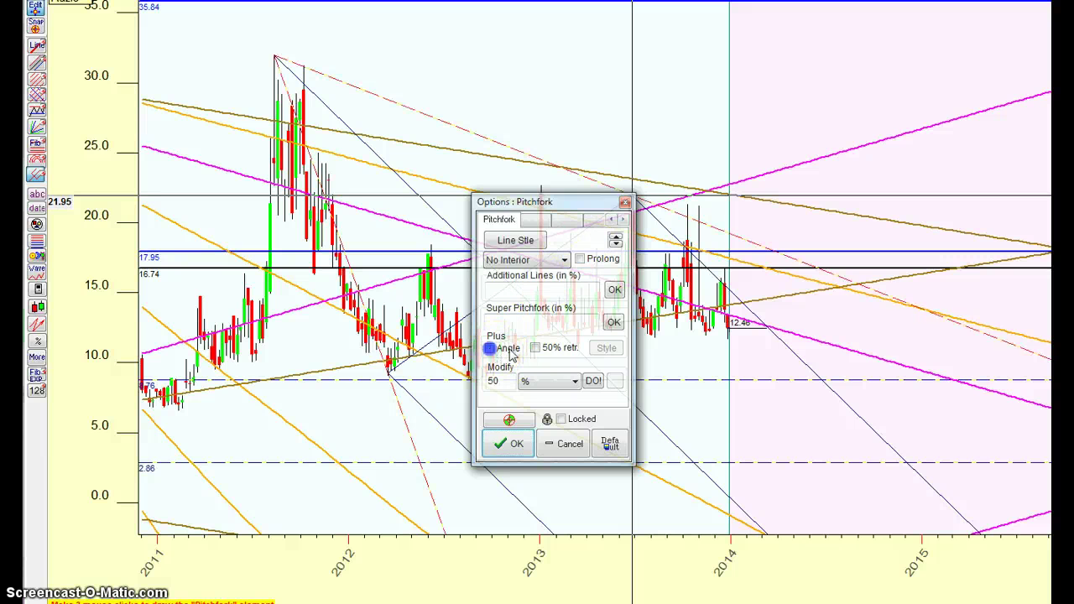
pyautogui.click(535, 349)
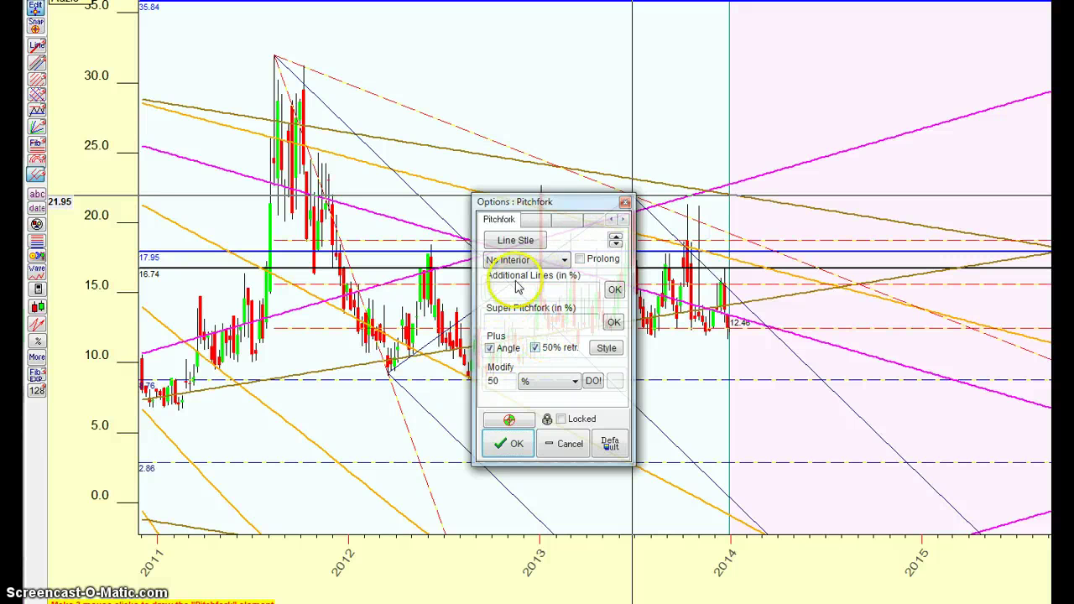
# Step: Style the Pitchfork with thicker dark olive lines and accept its options
pyautogui.click(513, 240)
pyautogui.moveTo(677, 265); pyautogui.dragTo(894, 243)
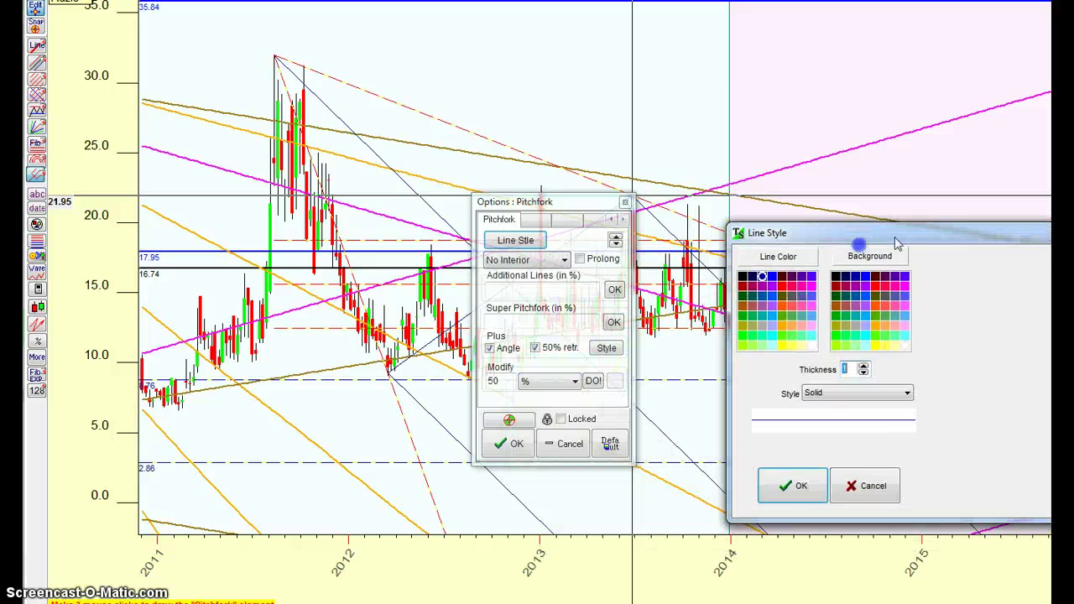
pyautogui.click(785, 296)
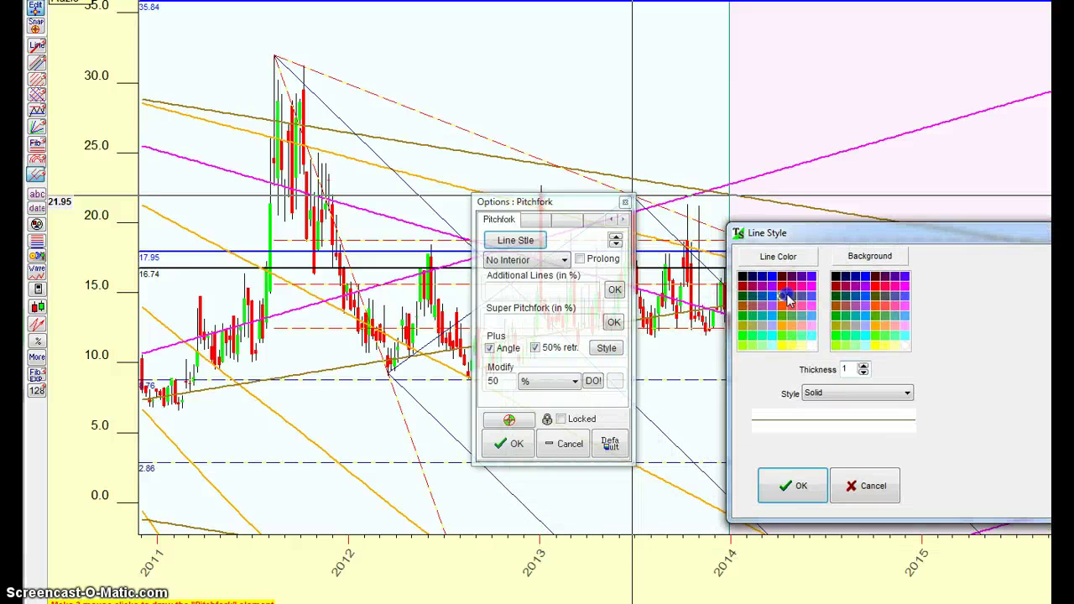
pyautogui.click(863, 366)
pyautogui.click(793, 486)
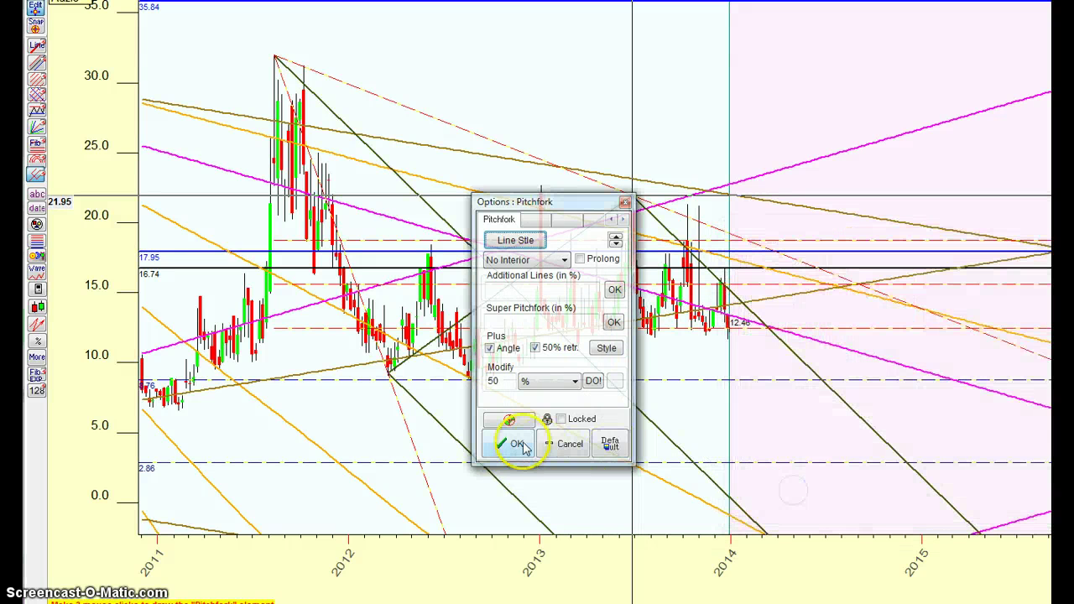
pyautogui.click(508, 444)
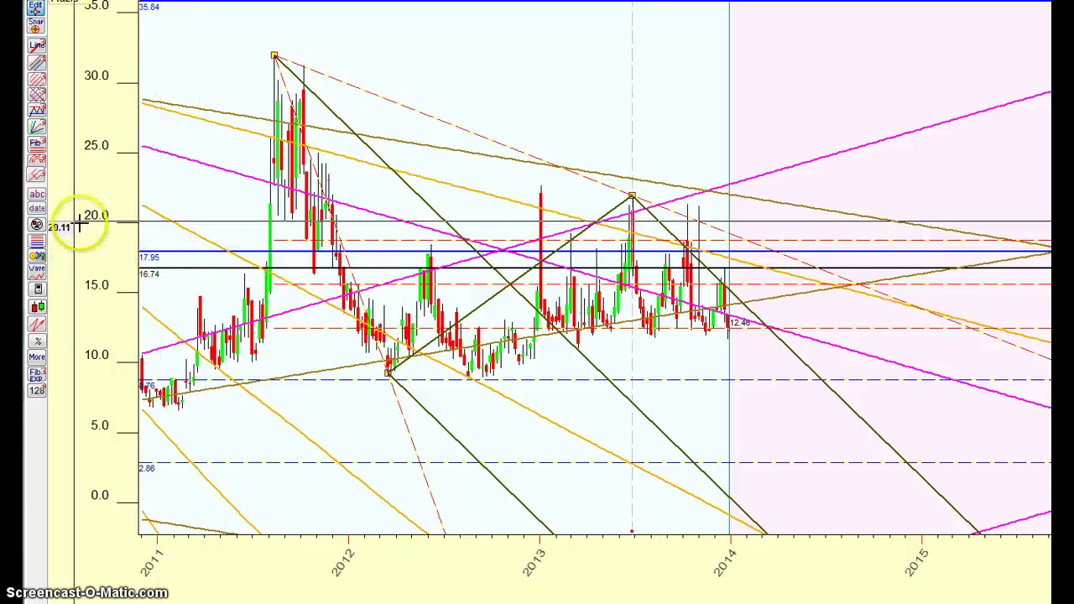
# Step: Place a date mark at 23.01.2014, just after the last price bar, with its text aligned to Top
pyautogui.click(37, 208)
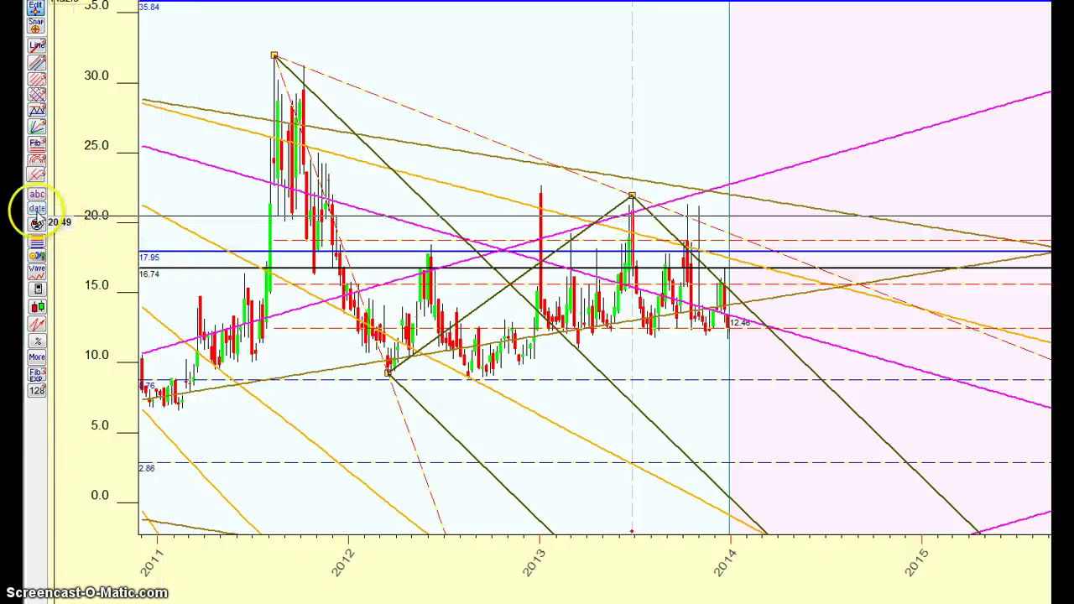
pyautogui.click(743, 304)
pyautogui.click(713, 422)
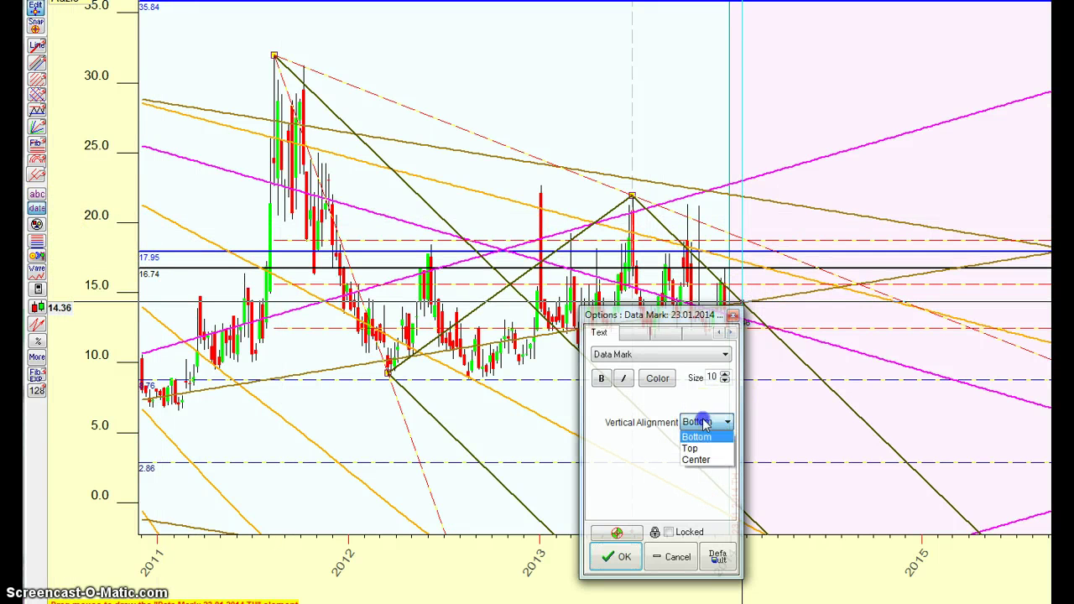
pyautogui.click(697, 449)
# Step: Make the 23.01.2014 date mark's text bold and enlarge it beyond size 15
pyautogui.click(601, 378)
pyautogui.click(724, 375)
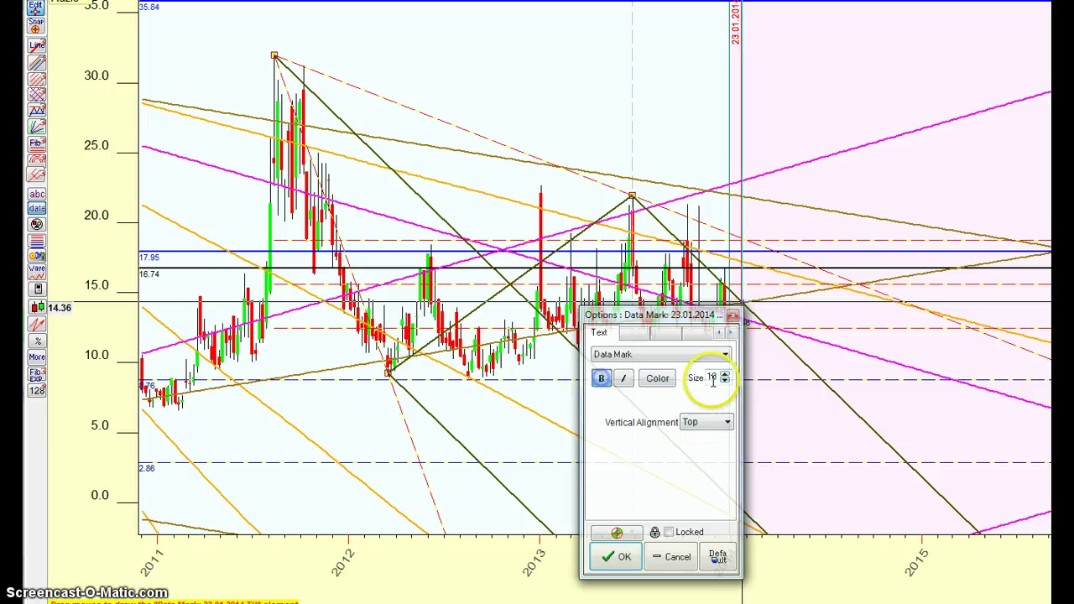
pyautogui.click(724, 375)
pyautogui.click(724, 375)
pyautogui.click(724, 376)
pyautogui.click(724, 375)
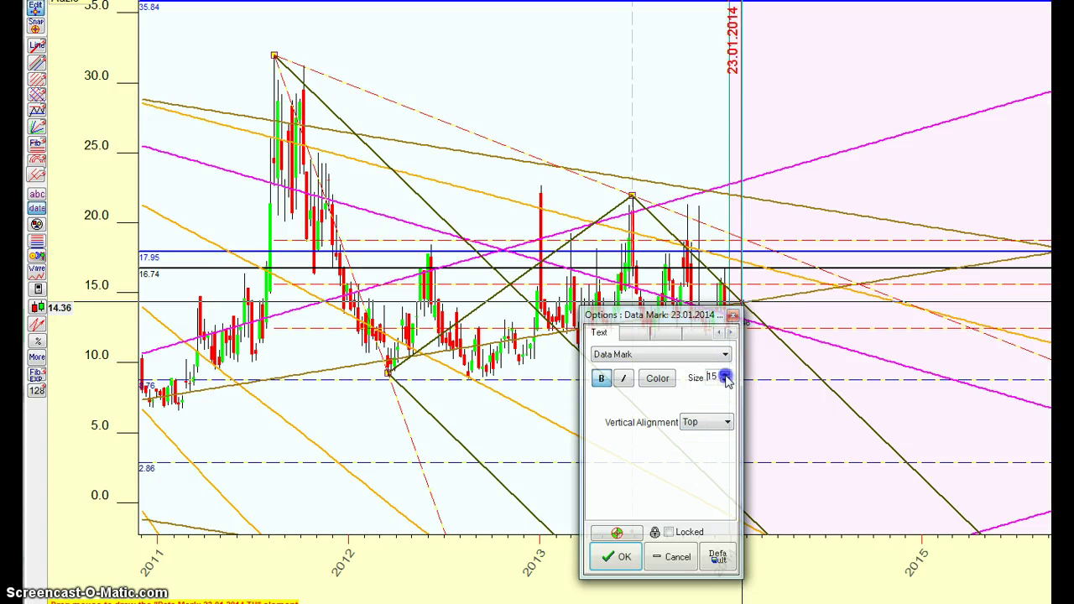
pyautogui.click(725, 375)
pyautogui.click(724, 375)
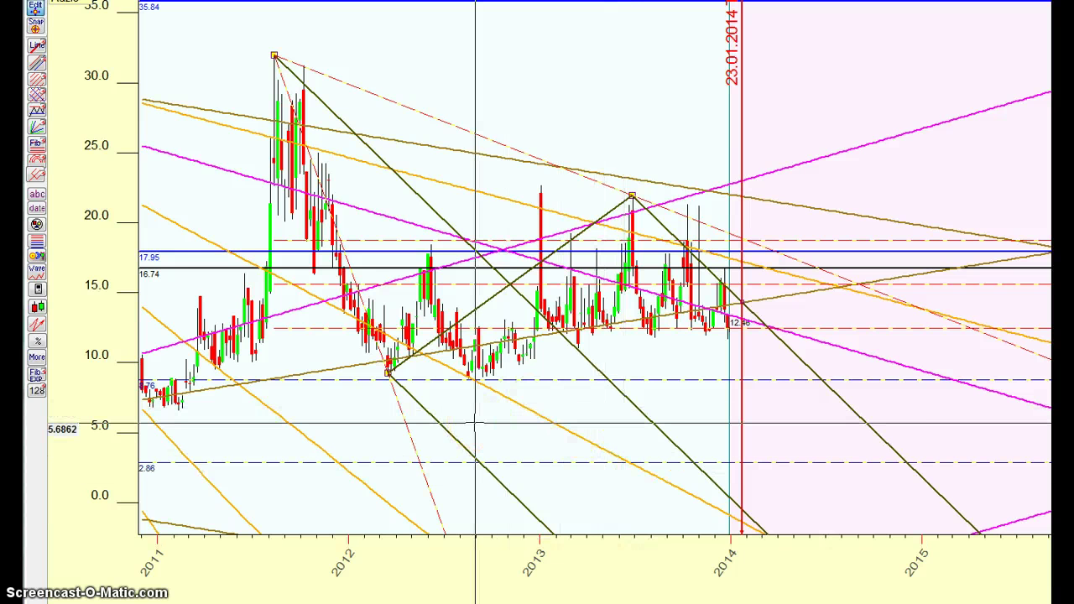
pyautogui.moveTo(475, 423); pyautogui.dragTo(89, 76)
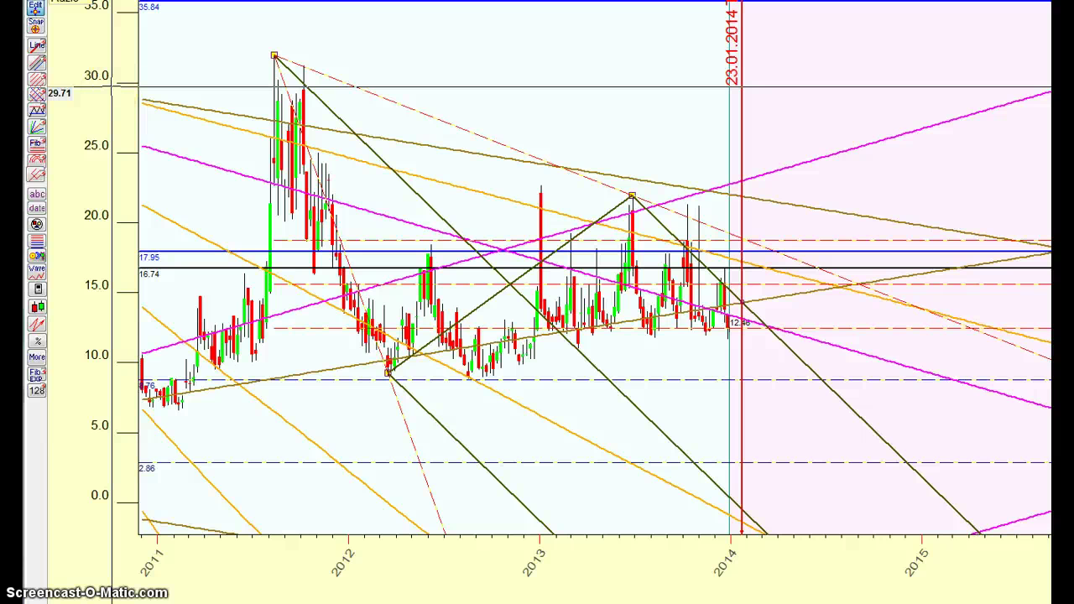
pyautogui.click(89, 52)
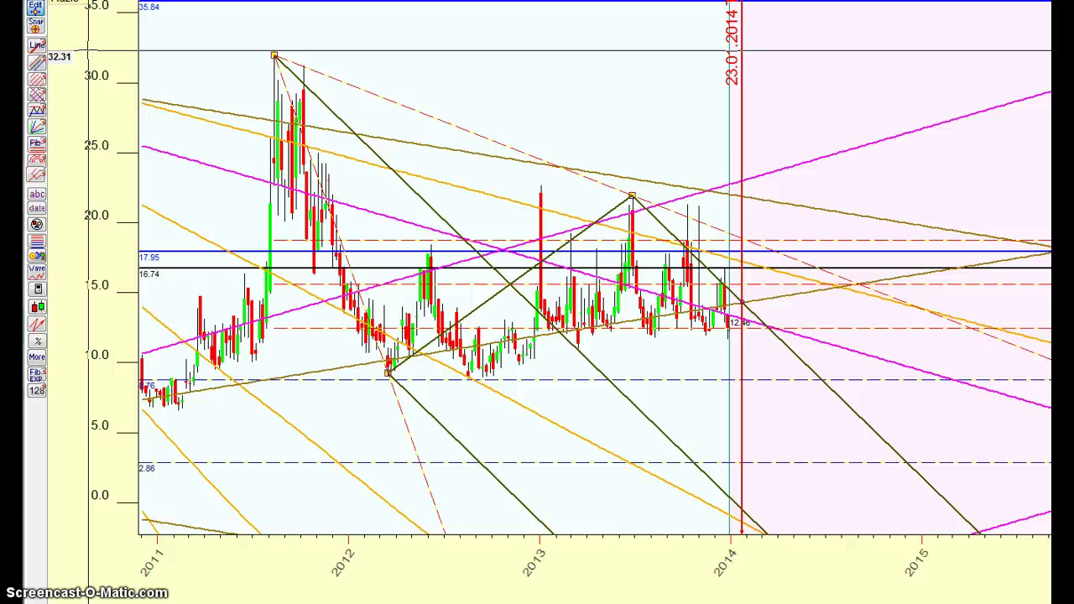
pyautogui.click(73, 48)
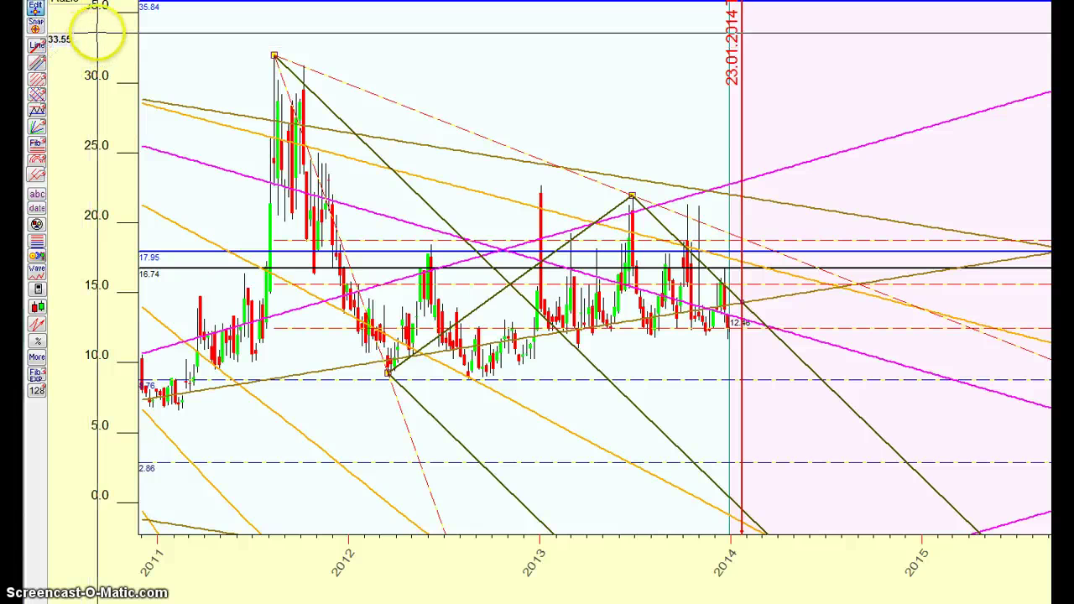
pyautogui.click(165, 458)
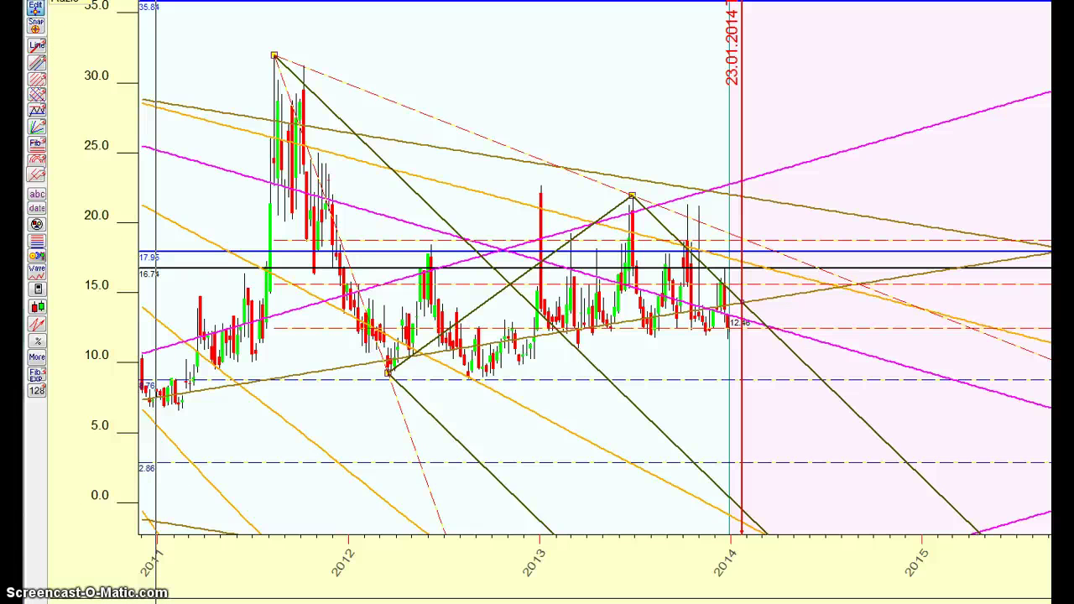